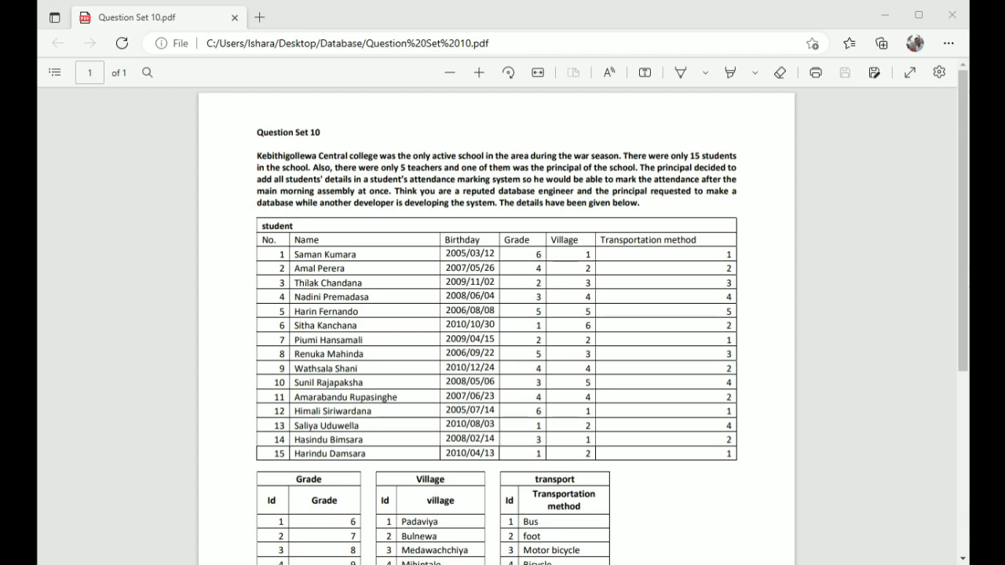
- Read through Question Set 10, switch to MySQL Workbench and open the MySQL connection at 127.0.0.1:3306
scroll(508, 334, "down", 4)
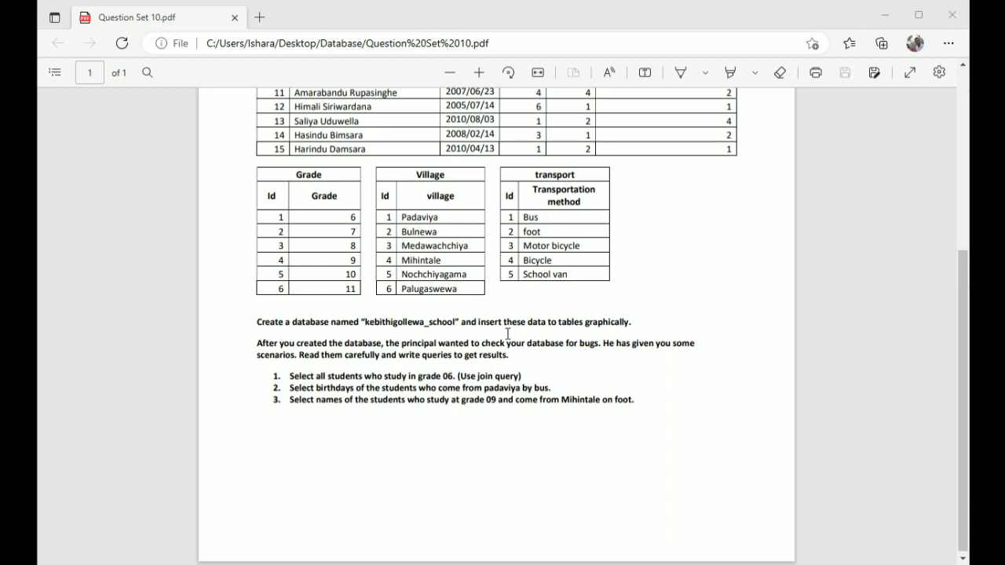
scroll(480, 345, "up", 4)
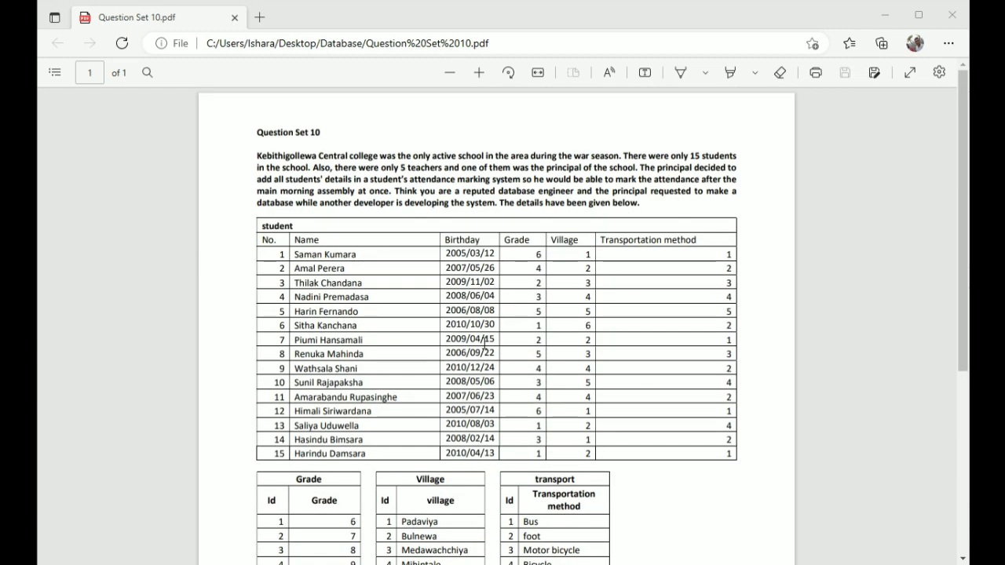
scroll(291, 157, "down", 3)
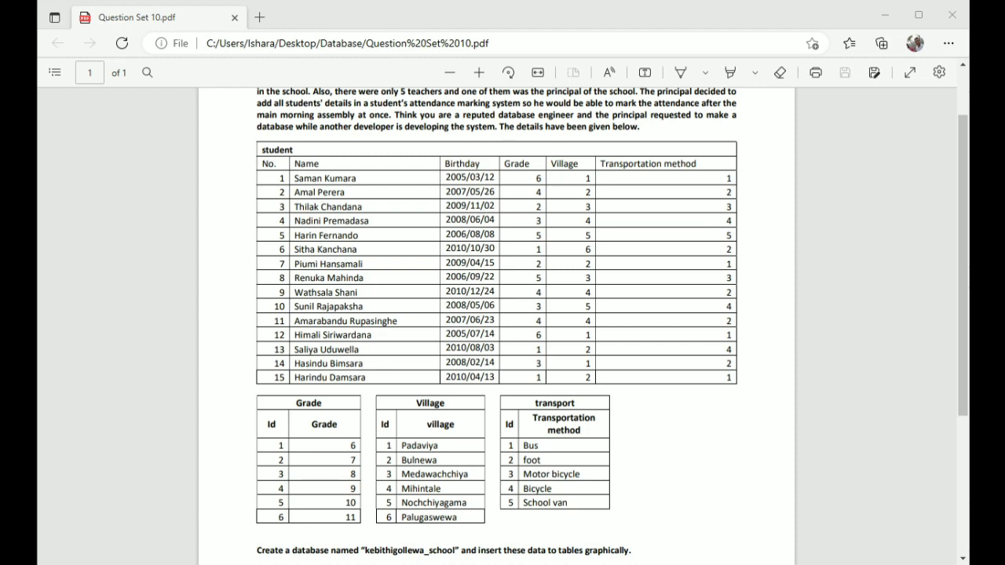
mouse_move(643, 2)
left_click(642, 62)
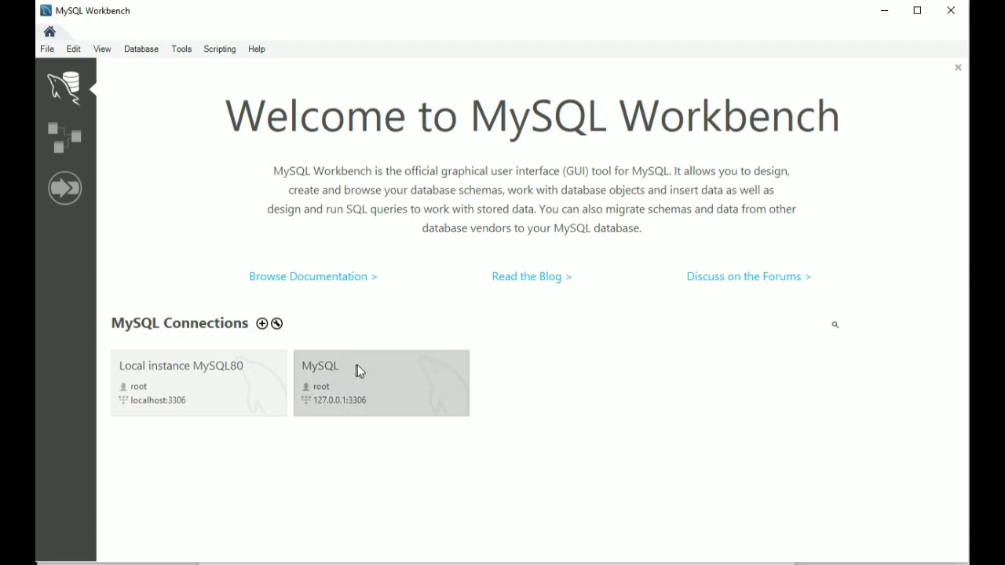
left_click(372, 394)
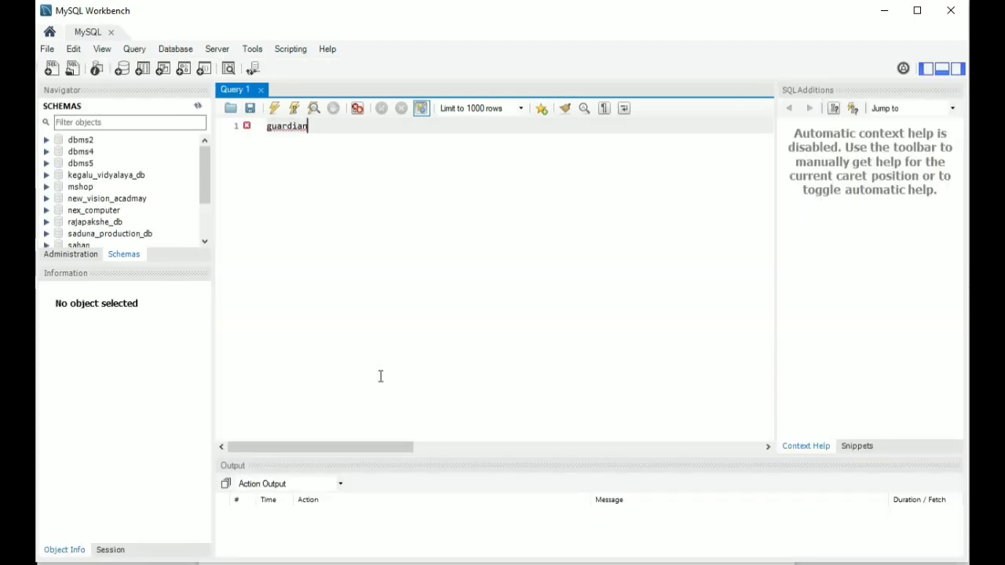
- Create a new, empty database model
left_click(49, 49)
left_click(73, 49)
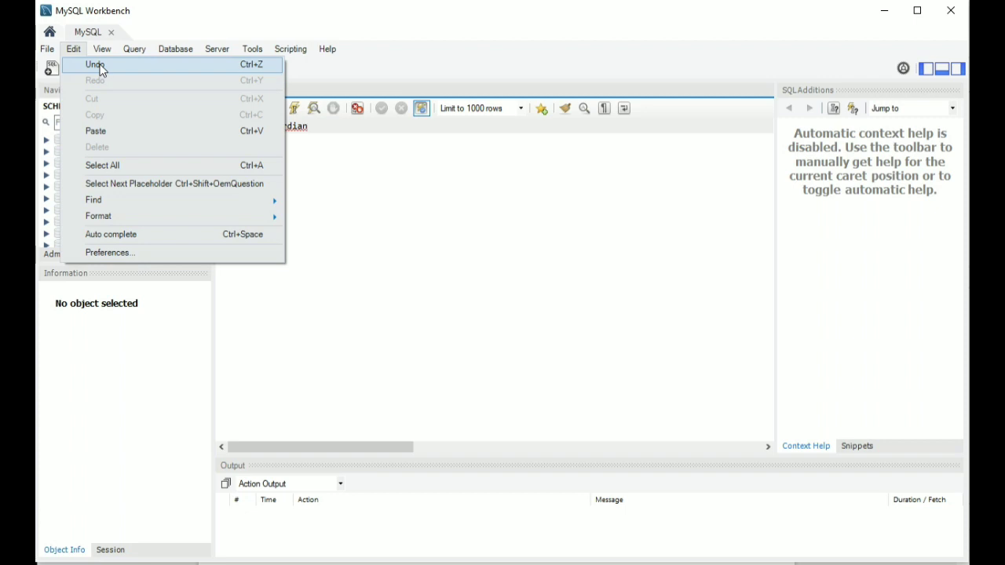
mouse_move(47, 49)
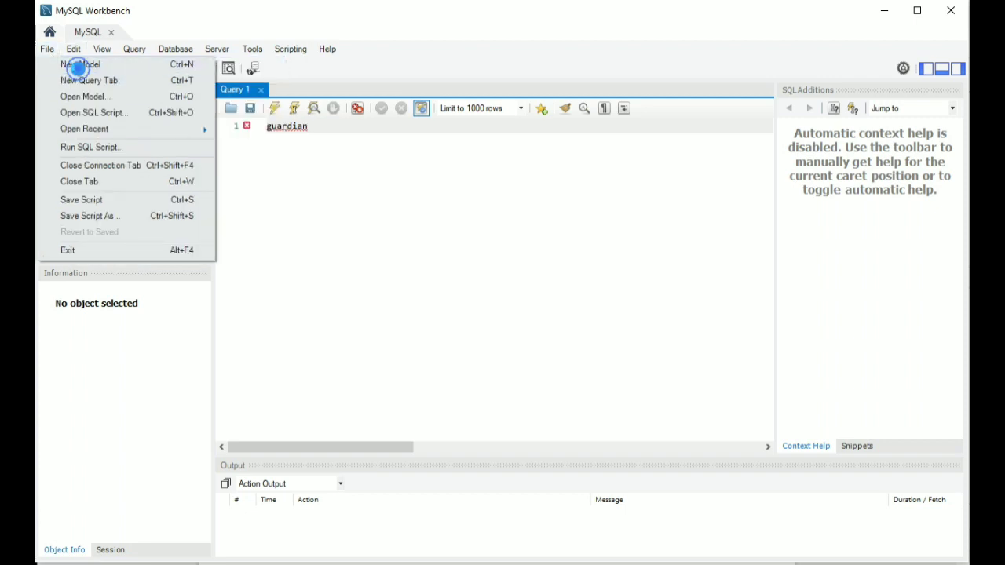
left_click(74, 65)
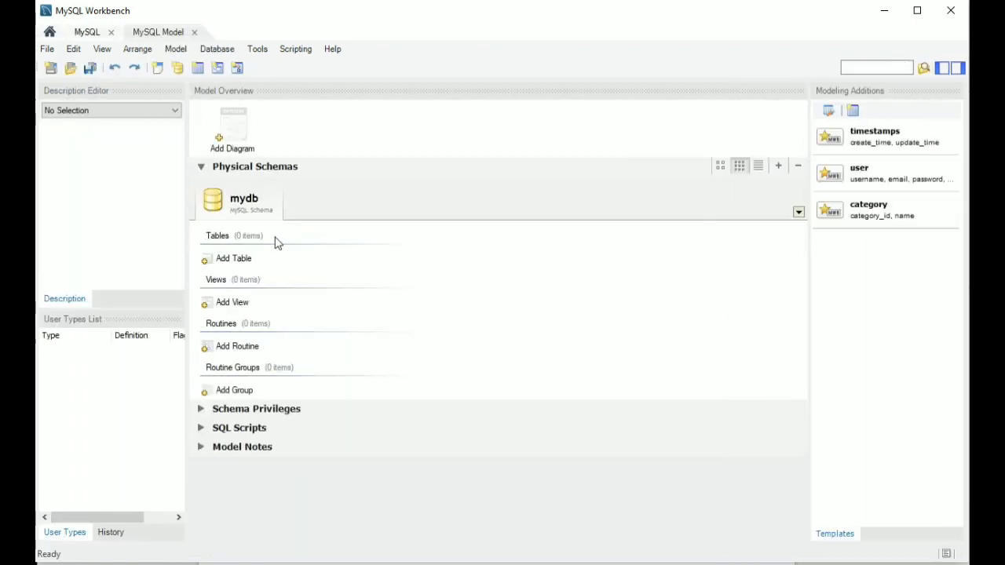
- Name the model's default schema kebithigollewa_school, checking the spelling in the question PDF
double_click(250, 202)
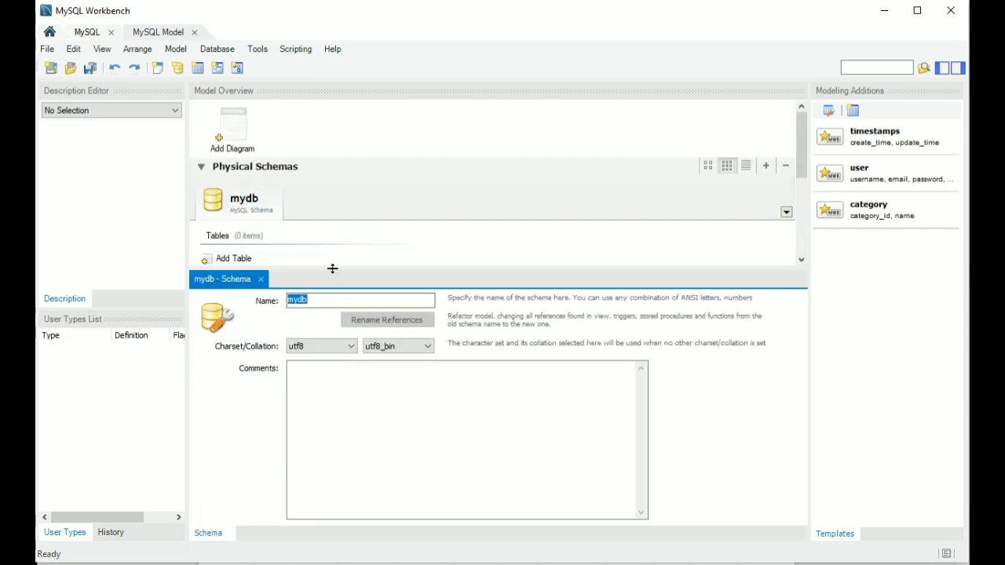
key("BackSpace")
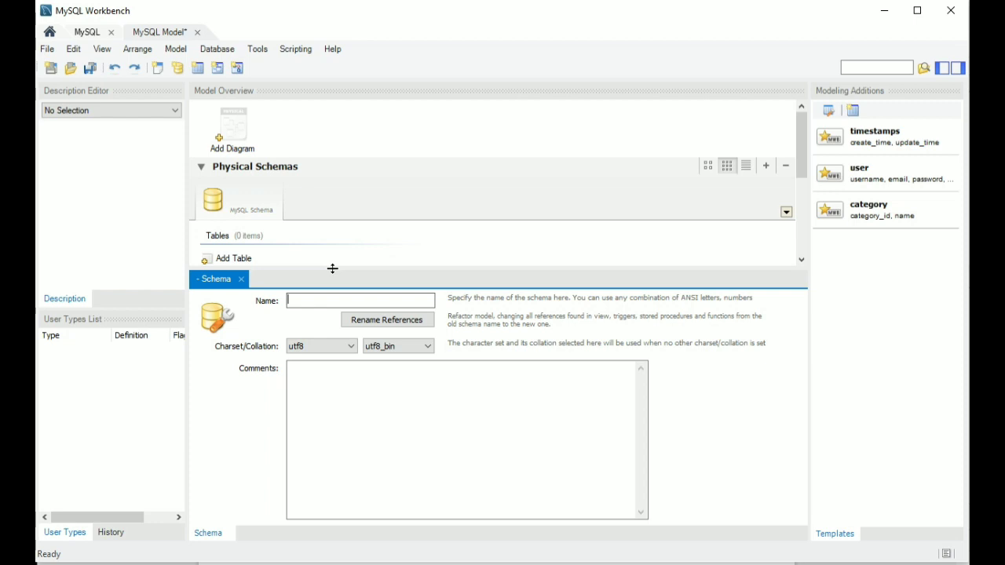
type("keb")
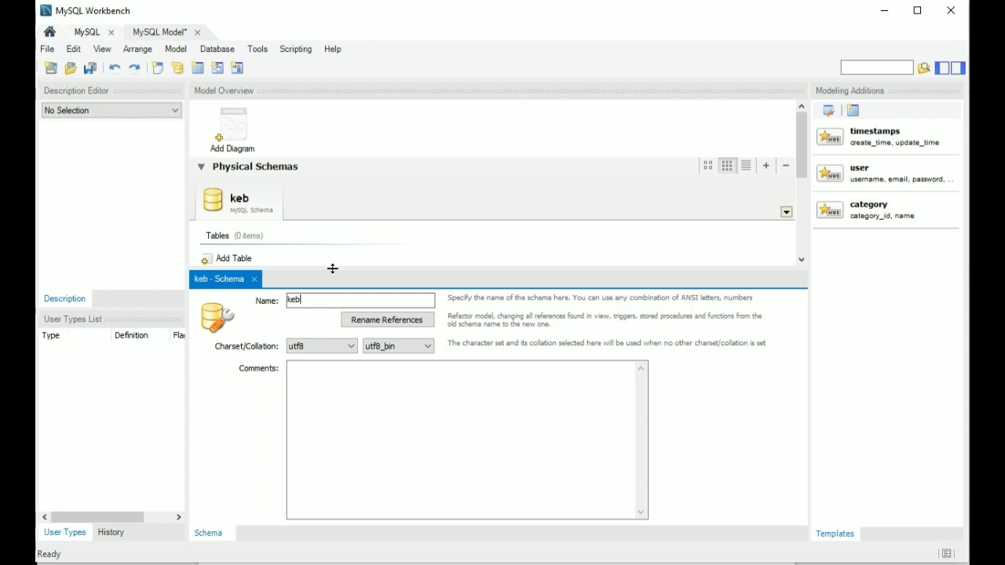
key("alt+Tab")
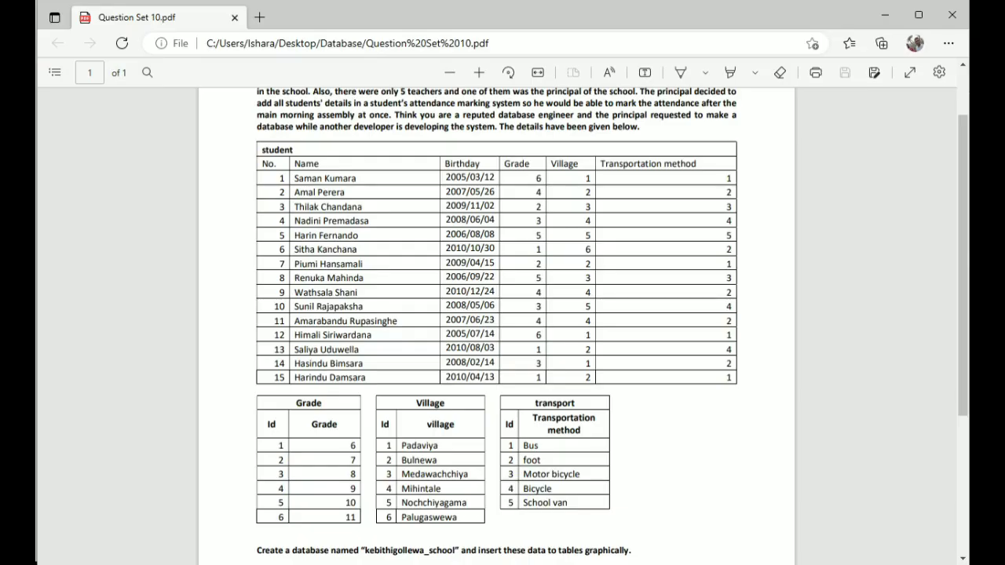
scroll(440, 157, "down", 3)
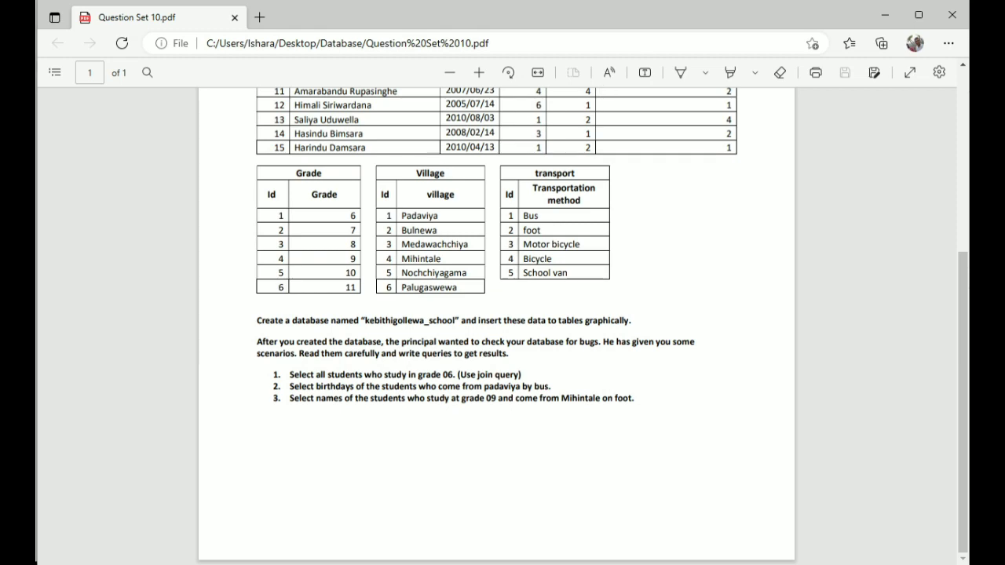
left_click(675, 70)
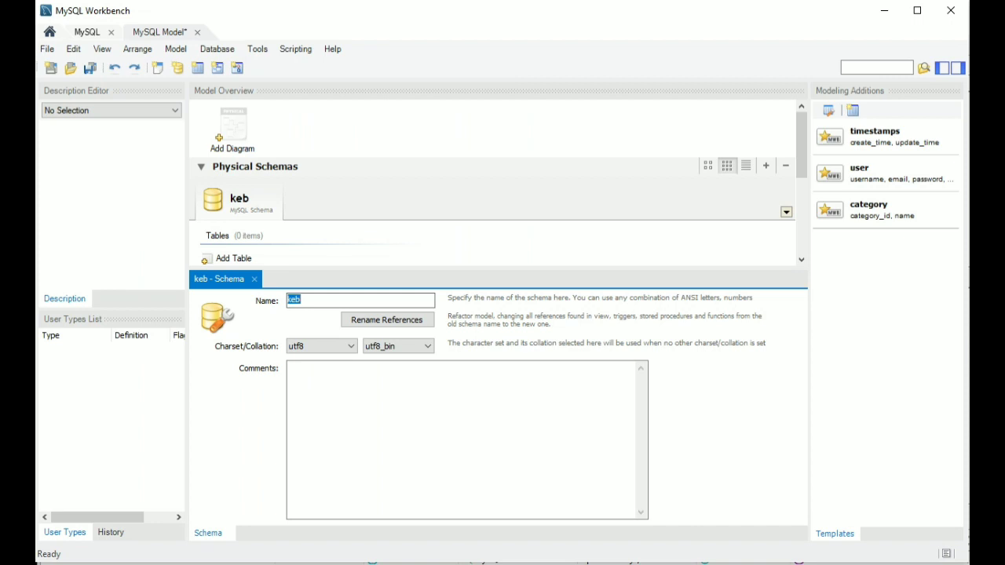
left_click(324, 301)
type("ithi")
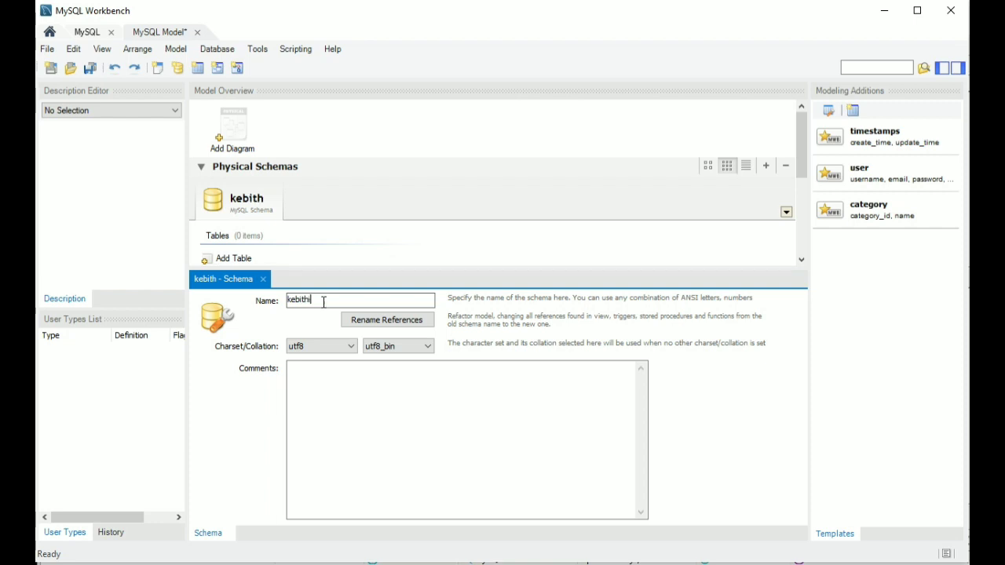
type("gol")
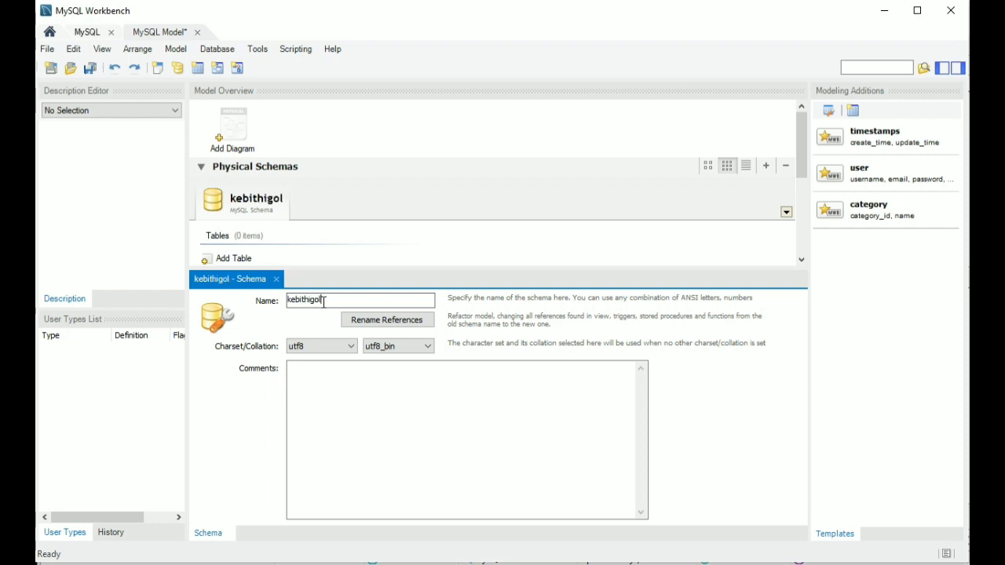
type("lewa_school")
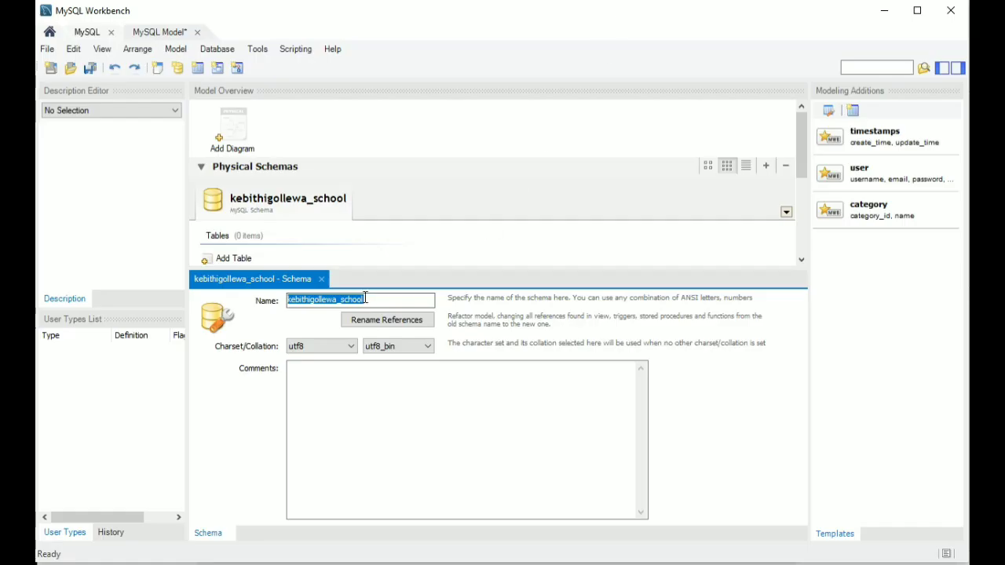
- Refactor the model so that all references use the schema's new name, and accept the confirmation
left_click(365, 299)
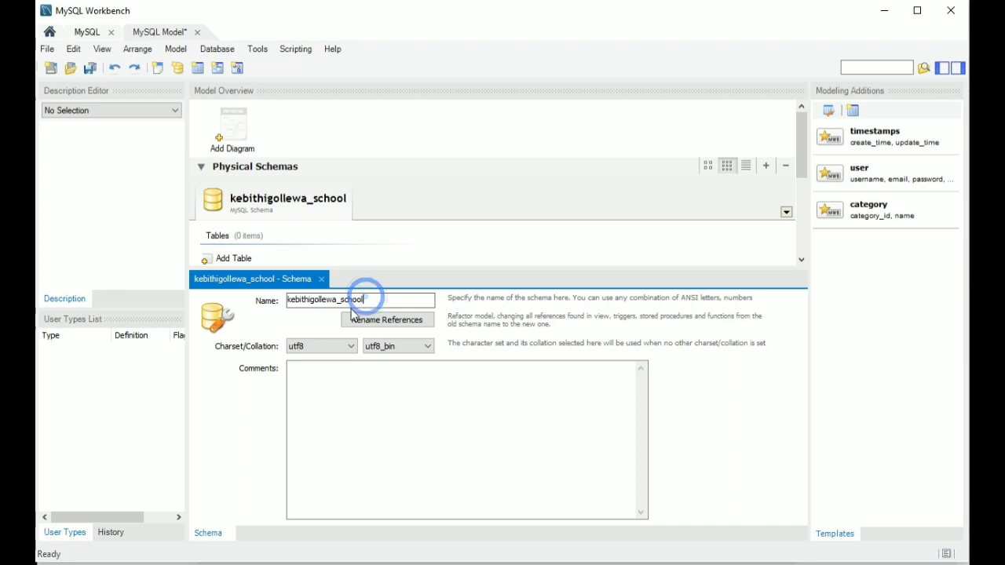
left_click_drag(366, 300, 284, 304)
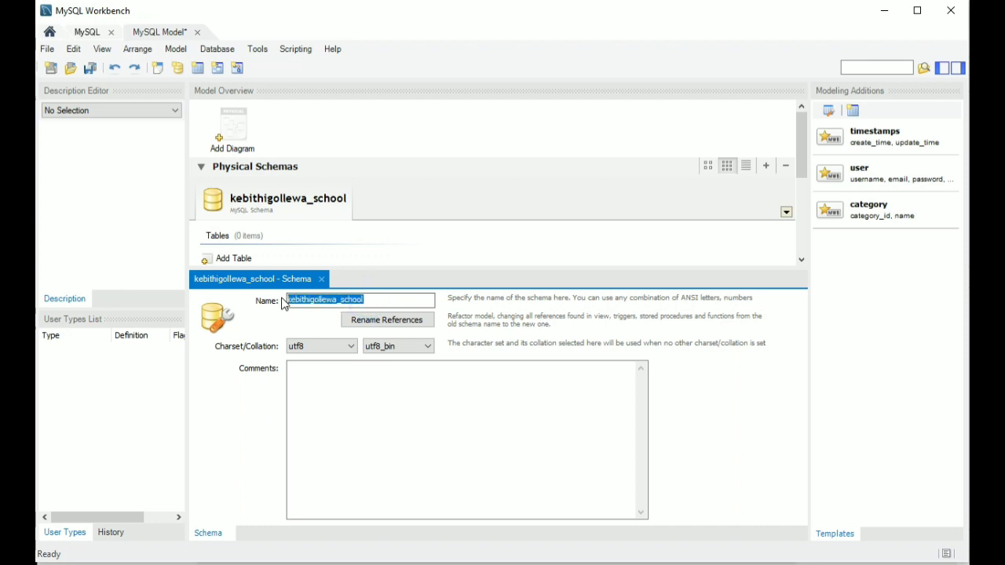
key("End")
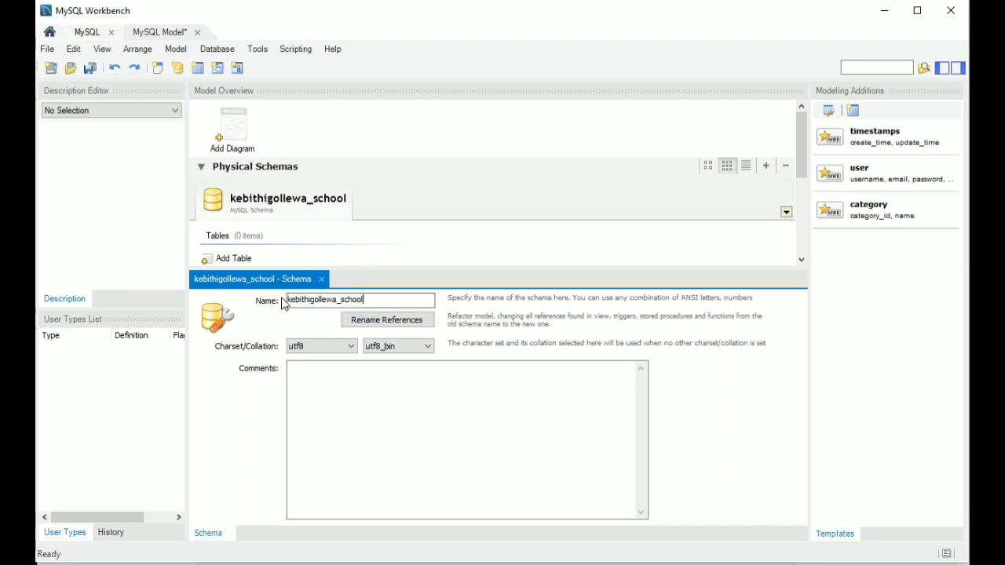
left_click(364, 328)
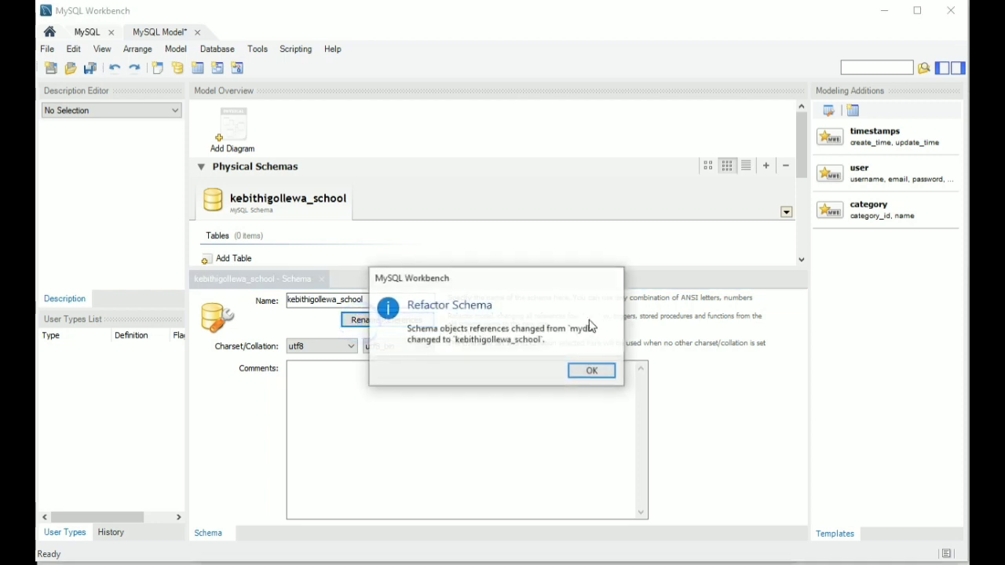
left_click(589, 371)
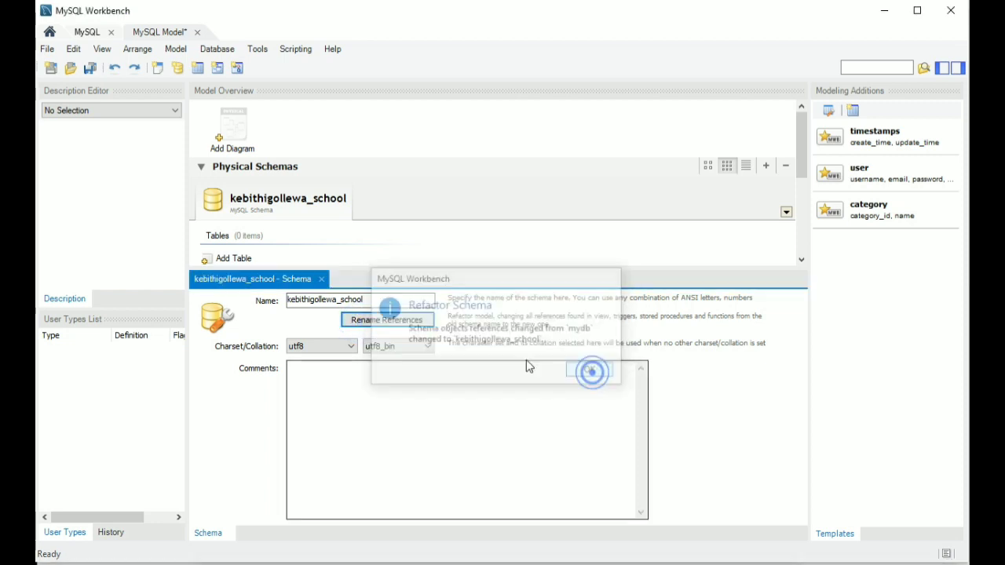
- Add an EER diagram to the model and place a new green table near its upper-left corner
double_click(230, 136)
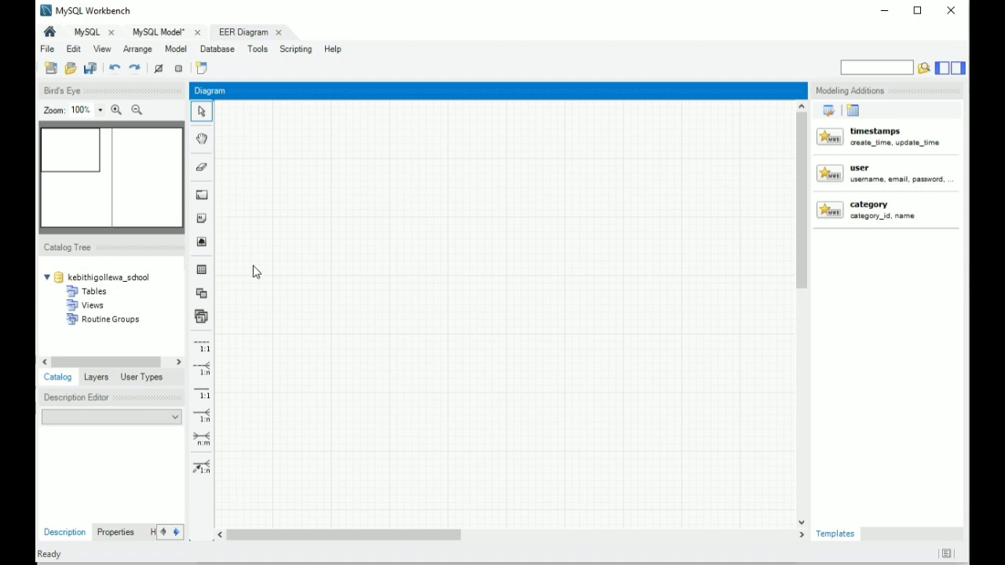
left_click(201, 271)
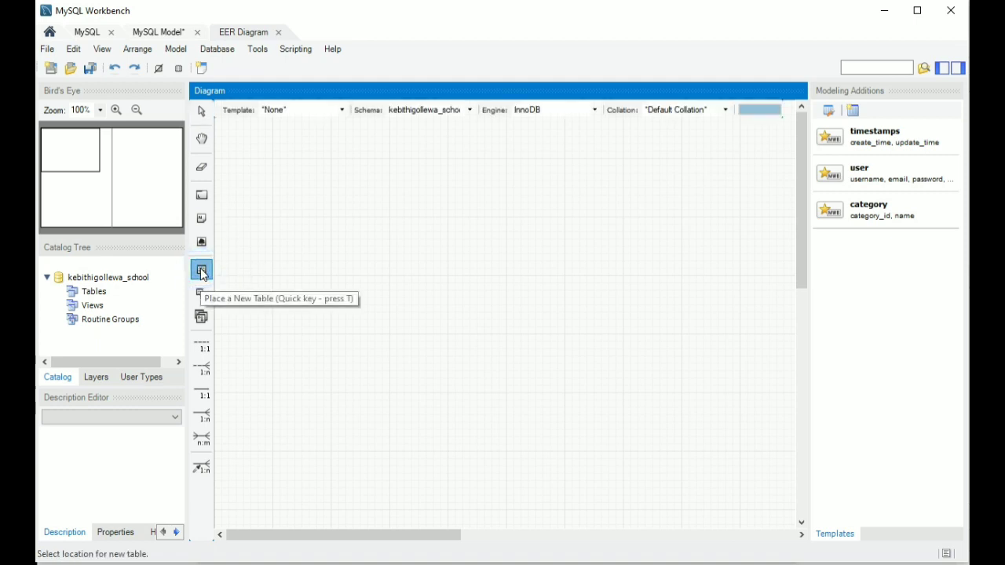
left_click(774, 111)
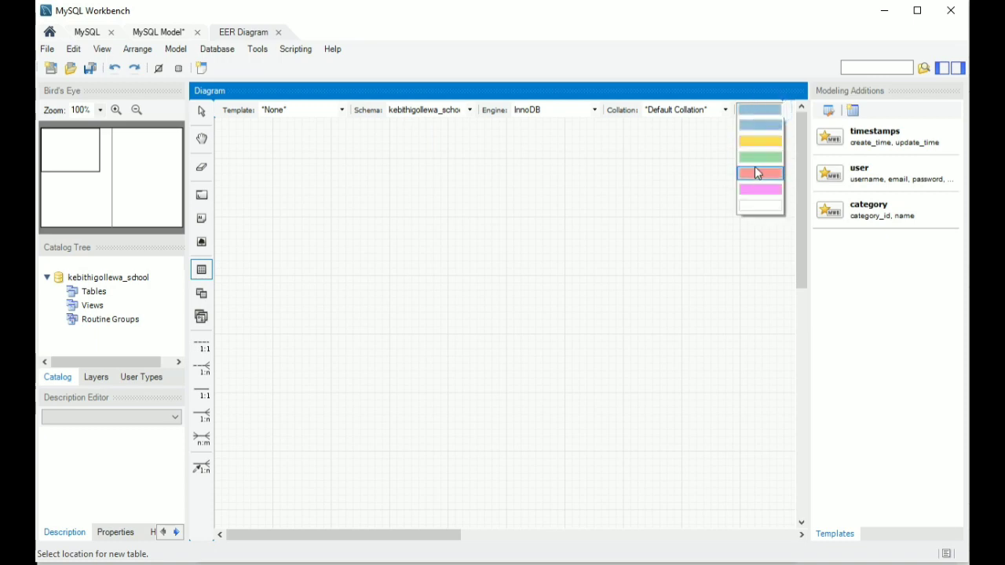
left_click(759, 158)
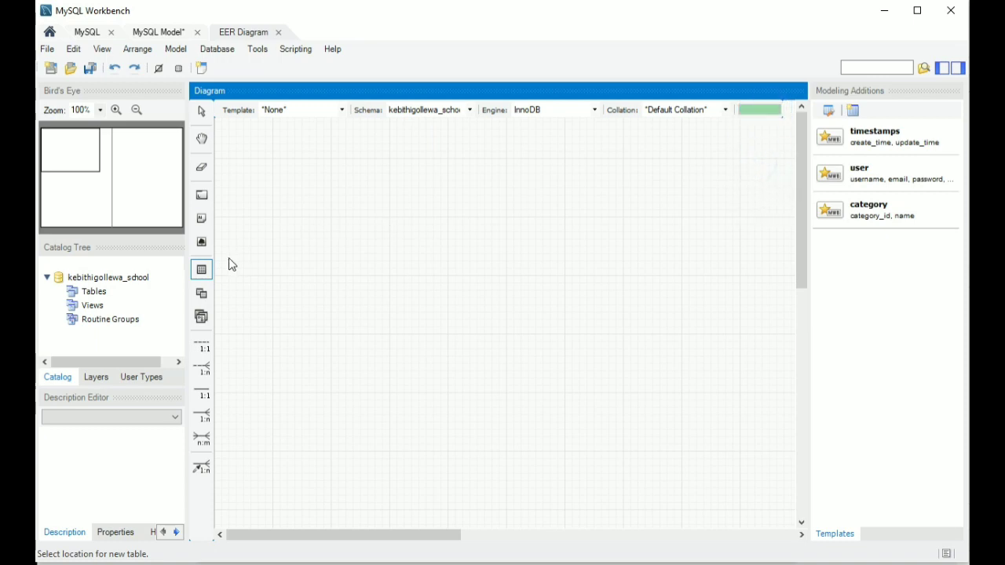
left_click(202, 272)
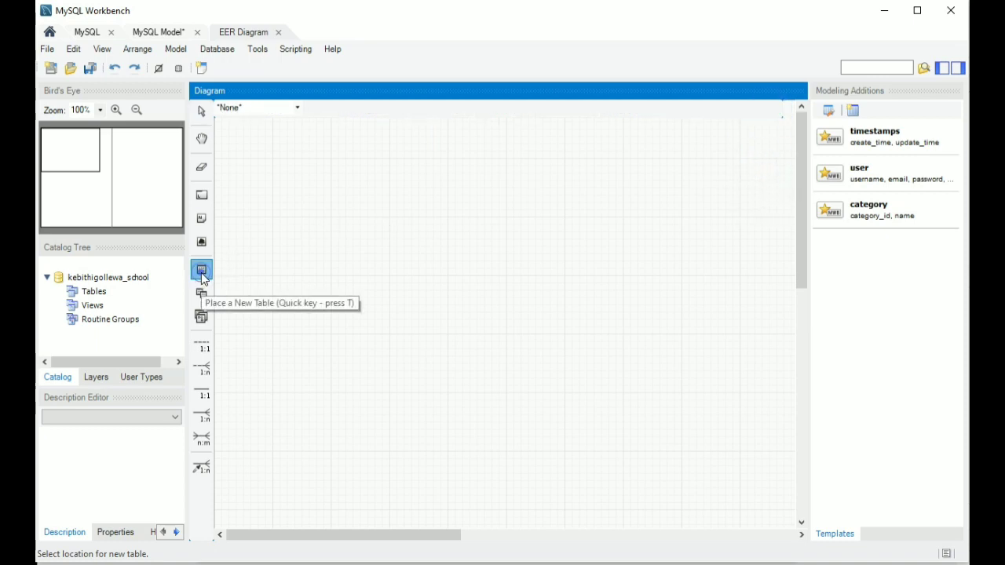
left_click(300, 194)
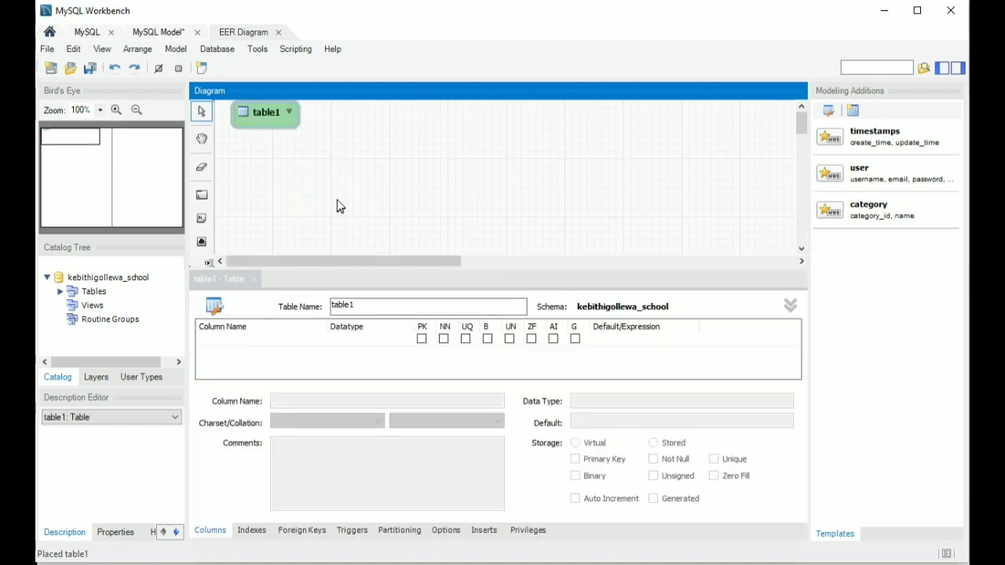
- Rename the new table on the diagram to student, as in the question PDF
left_click(272, 114)
left_click(377, 307)
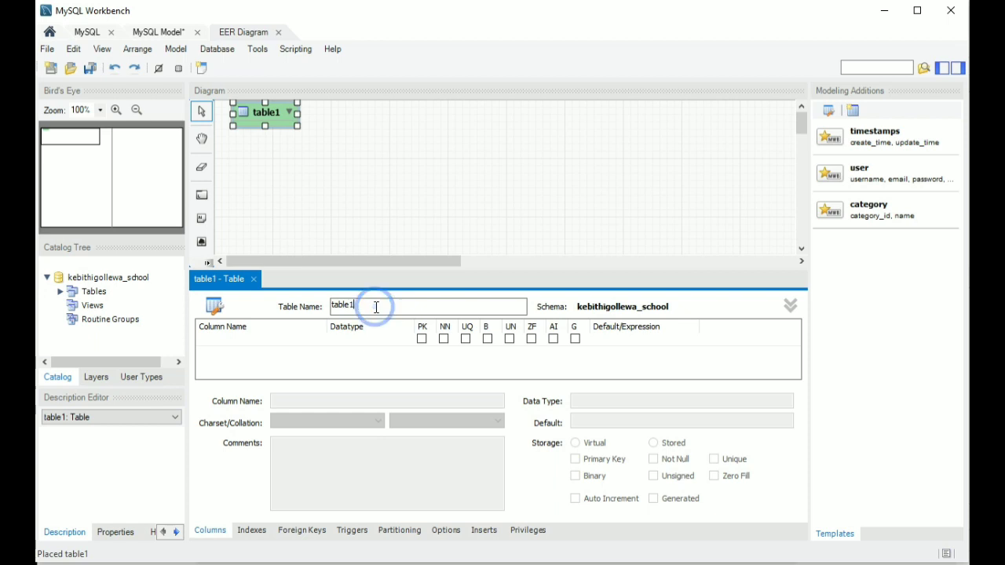
key("BackSpace")
key("BackSpace")
key("BackSpace")
key("BackSpace")
key("BackSpace")
key("BackSpace")
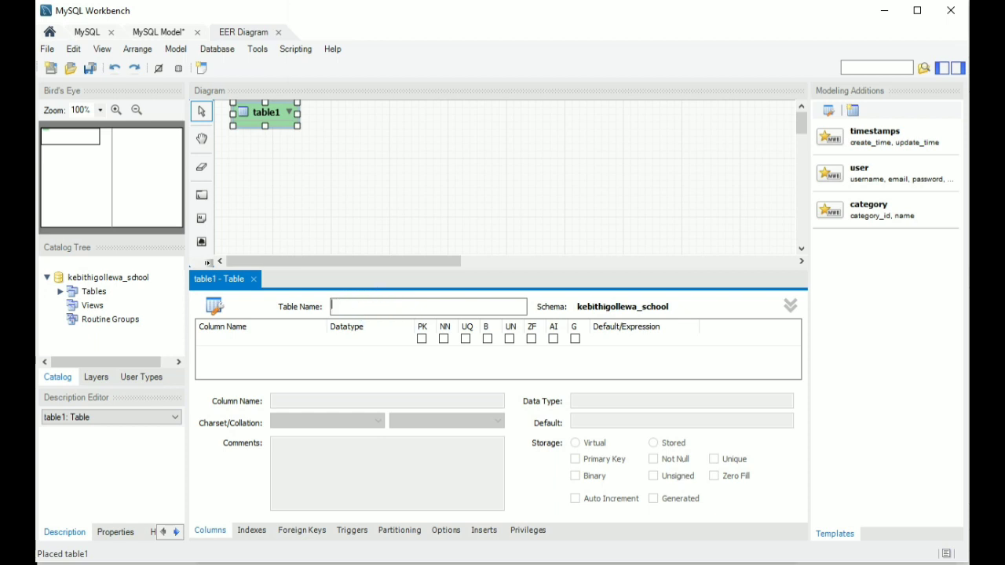
left_click(382, 69)
scroll(539, 217, "up", 4)
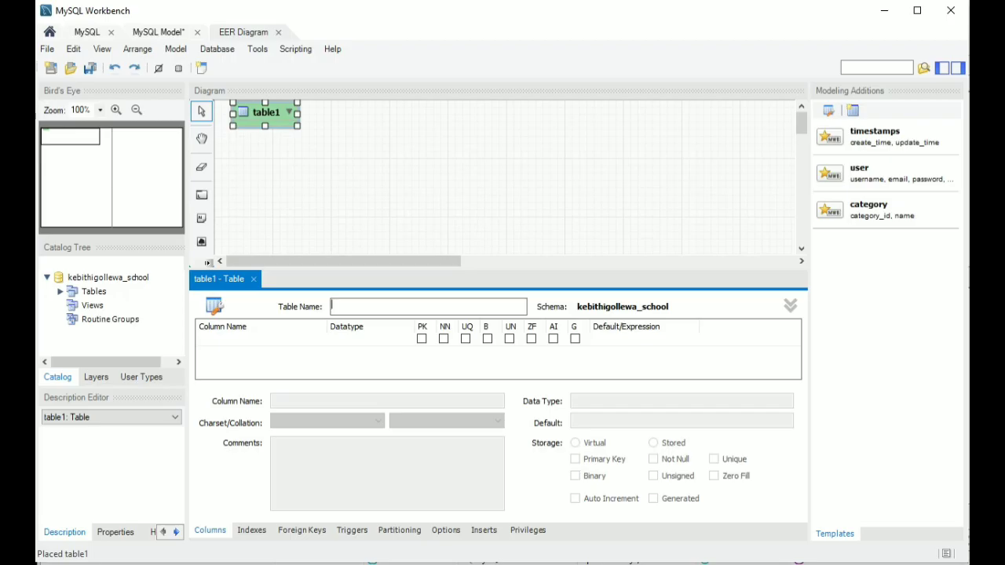
type("student")
- Add an INT column named no to the student table as its auto-increment primary key
double_click(233, 340)
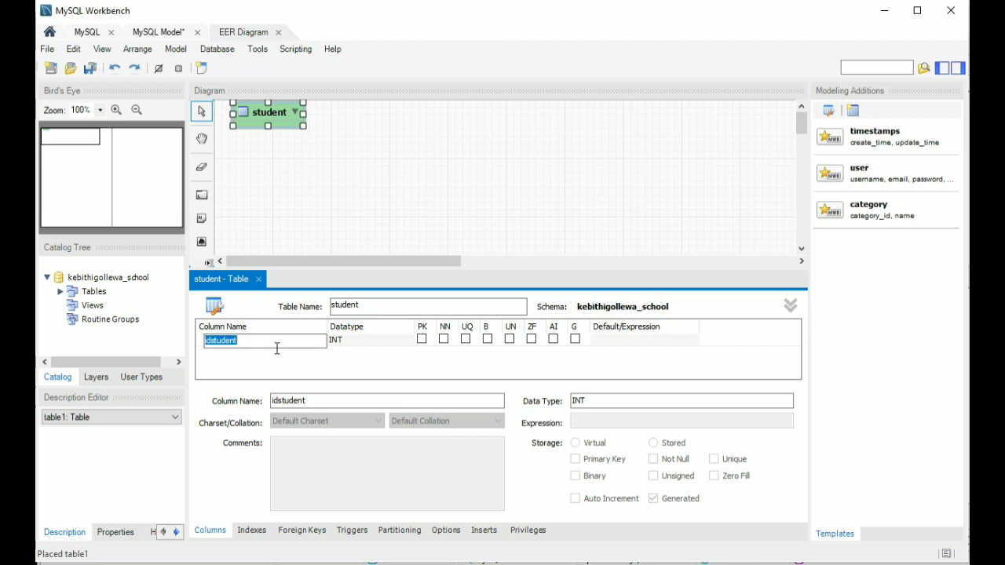
key("BackSpace")
type("no")
key("alt+Tab")
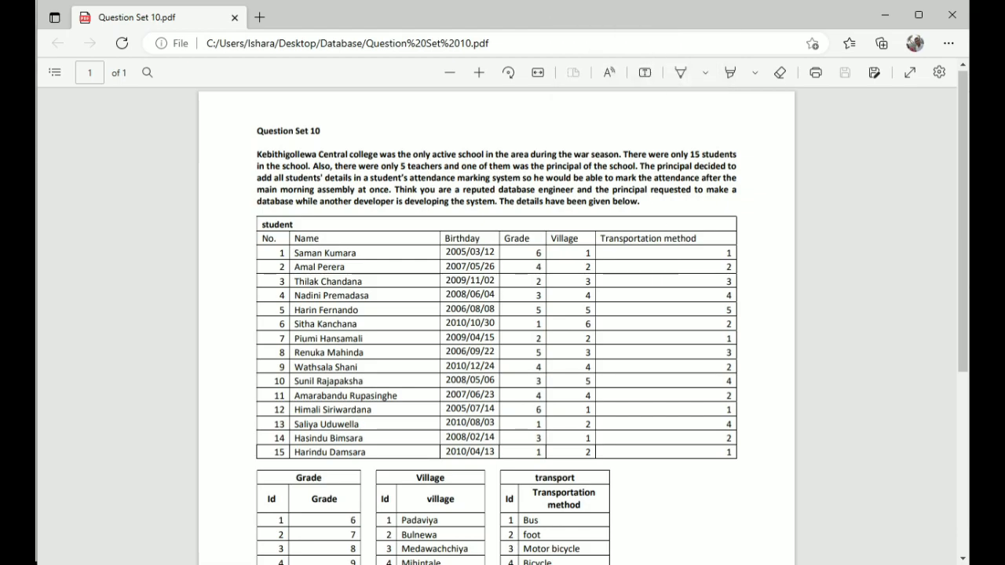
key("alt+Tab")
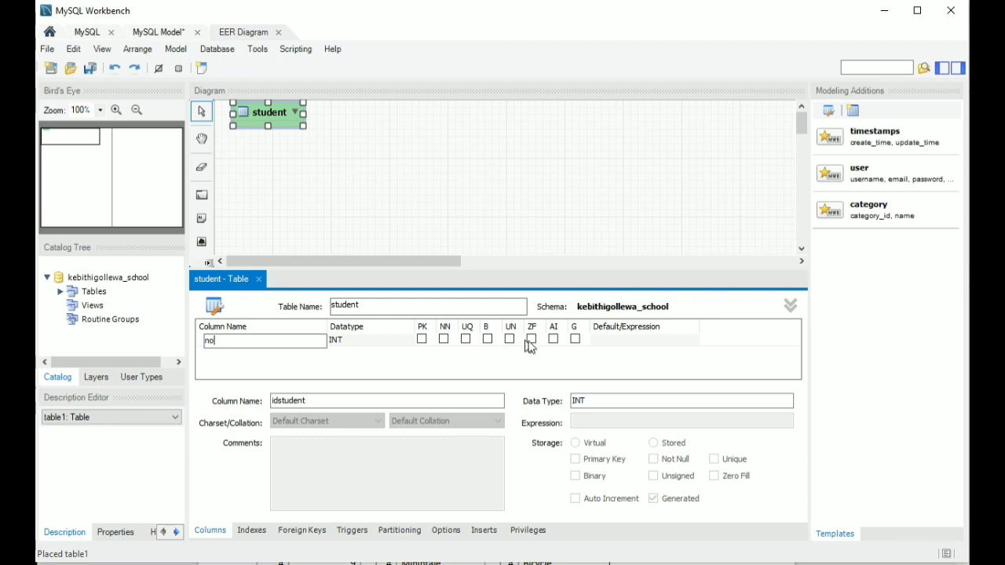
left_click(553, 340)
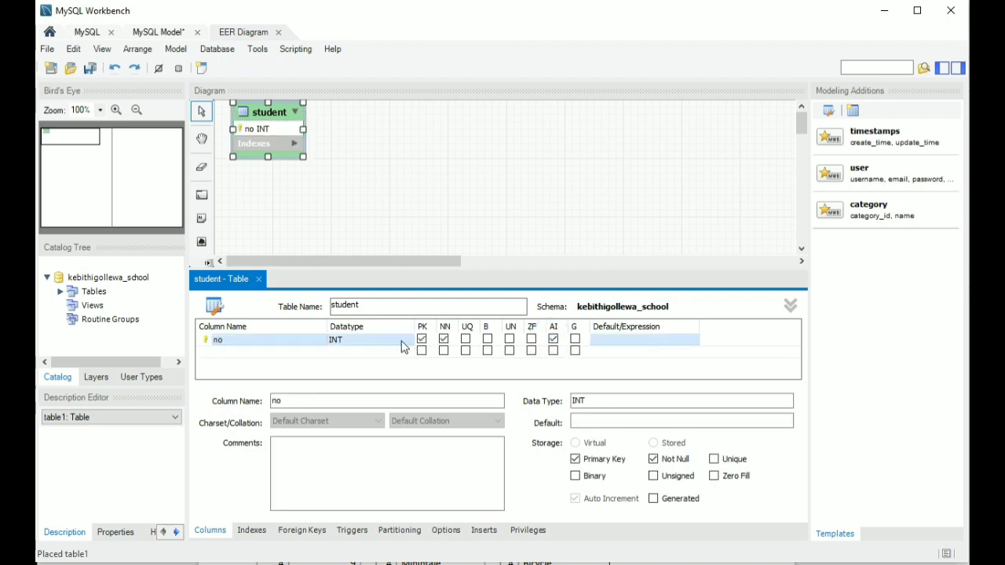
- Add a column called name of type VARCHAR(60) to the student table
left_click(276, 353)
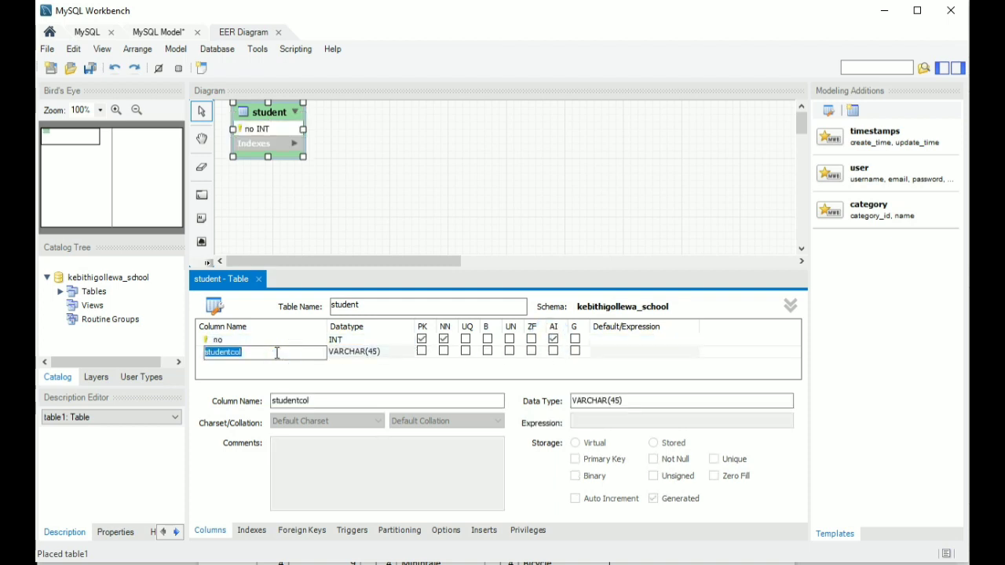
key("BackSpace")
left_click(375, 351)
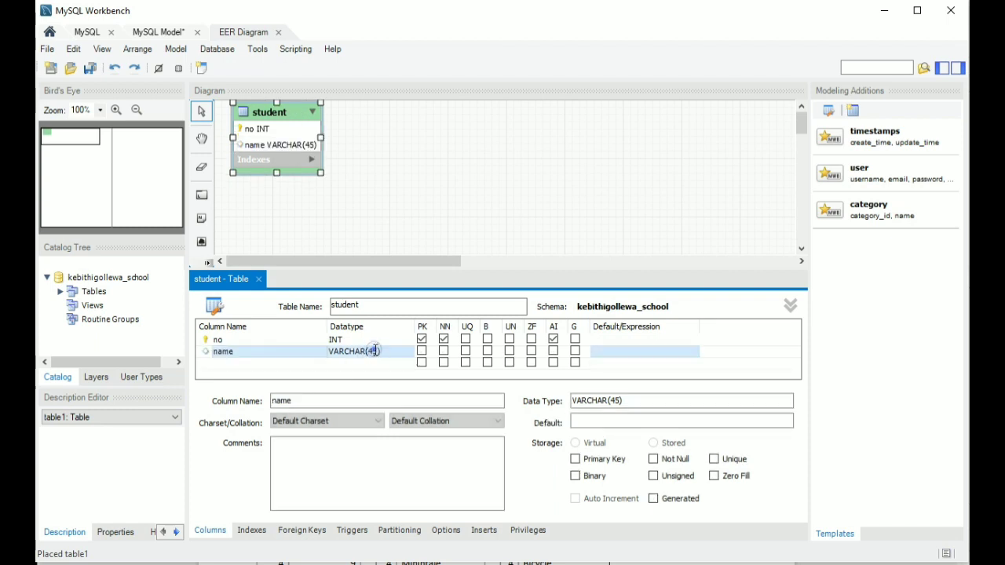
left_click(375, 351)
left_click(379, 353)
key("BackSpace")
key("BackSpace")
key("BackSpace")
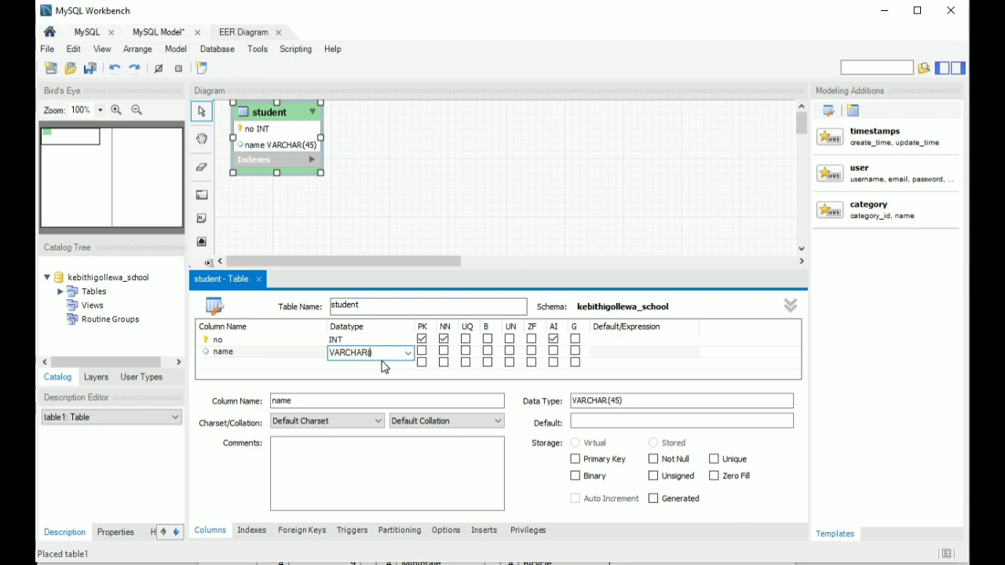
type("60")
- Add a column called birthday of type DATE to the student table
left_click(277, 362)
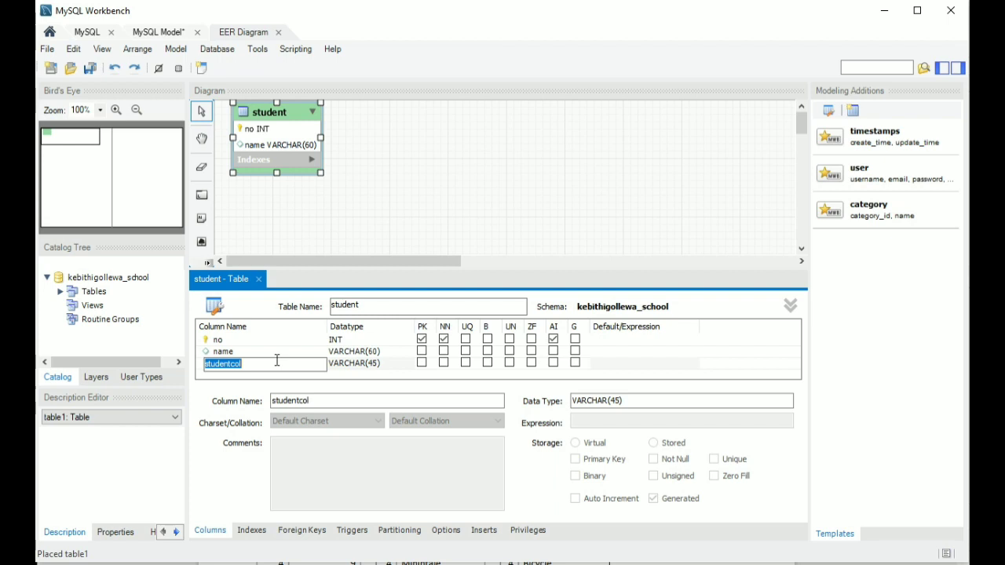
key("BackSpace")
left_click(357, 363)
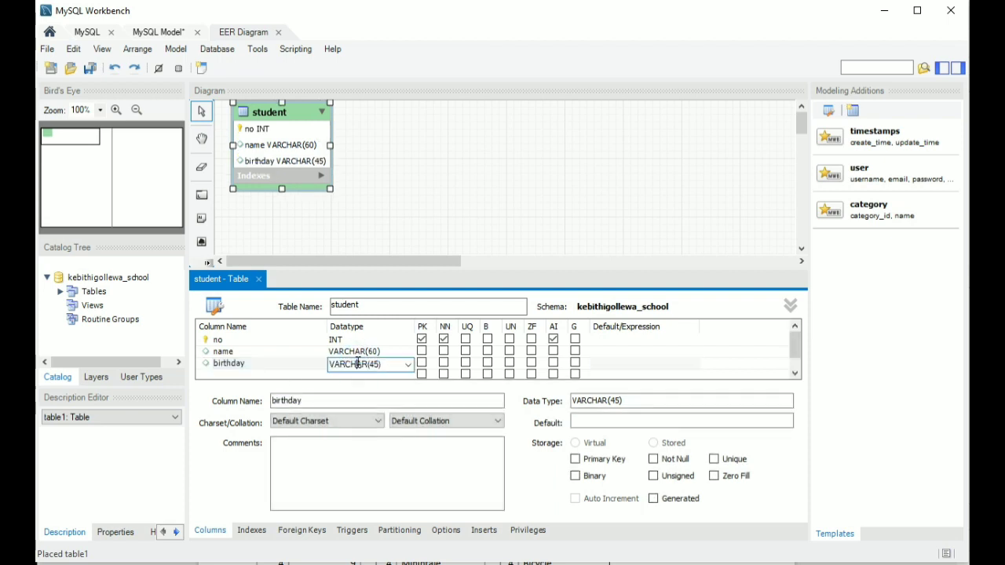
left_click(408, 365)
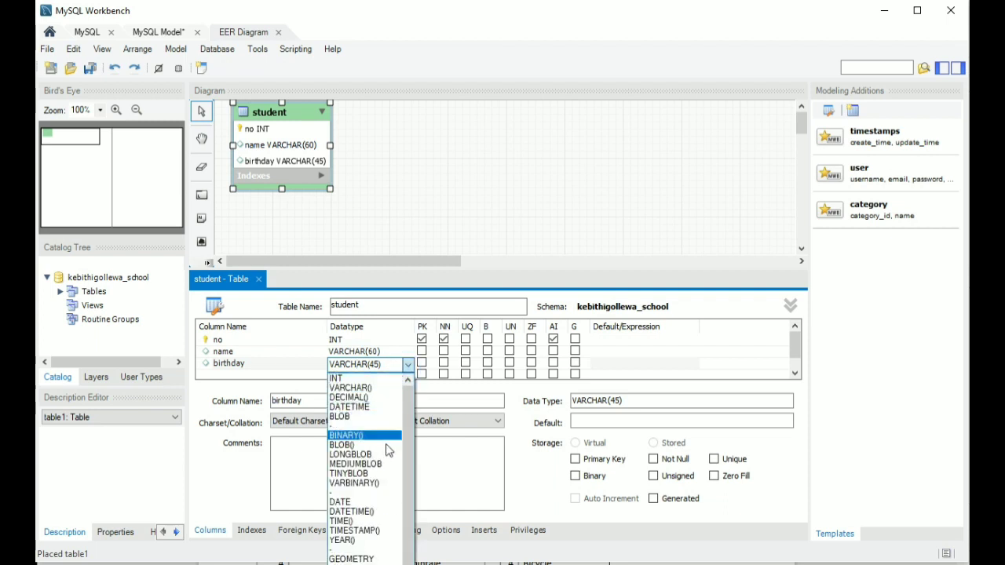
left_click(369, 503)
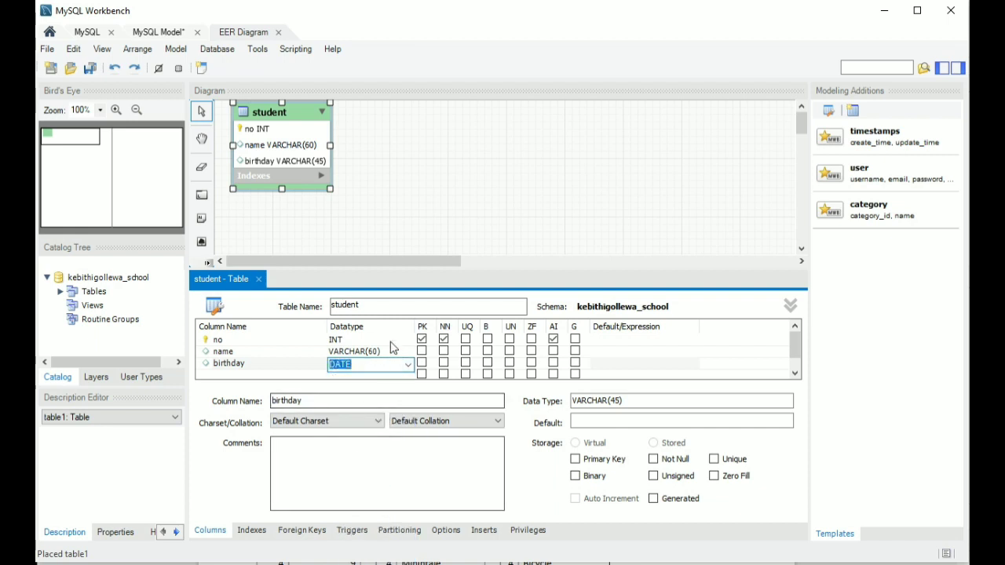
left_click(304, 343)
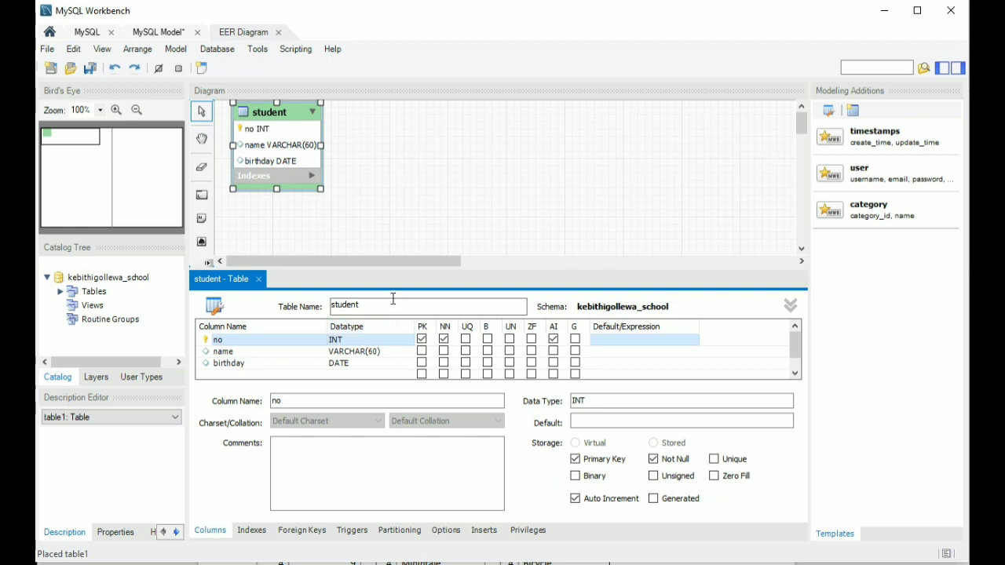
- Close the student table's editor and shift the table slightly downward on the diagram
left_click(259, 278)
left_click(310, 215)
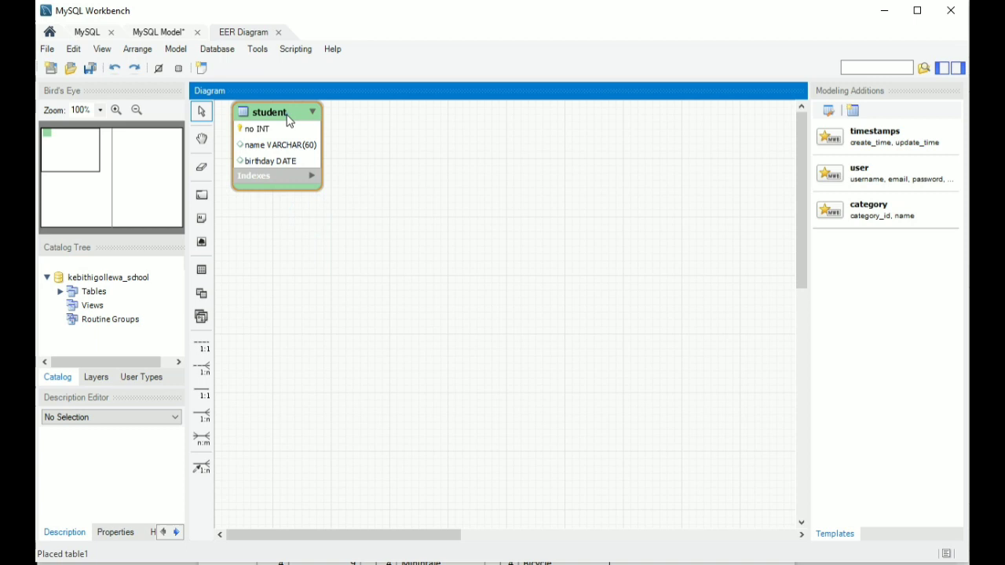
left_click_drag(287, 121, 287, 169)
- Place a new green table well to the right of student on the diagram and name it grade
left_click(202, 271)
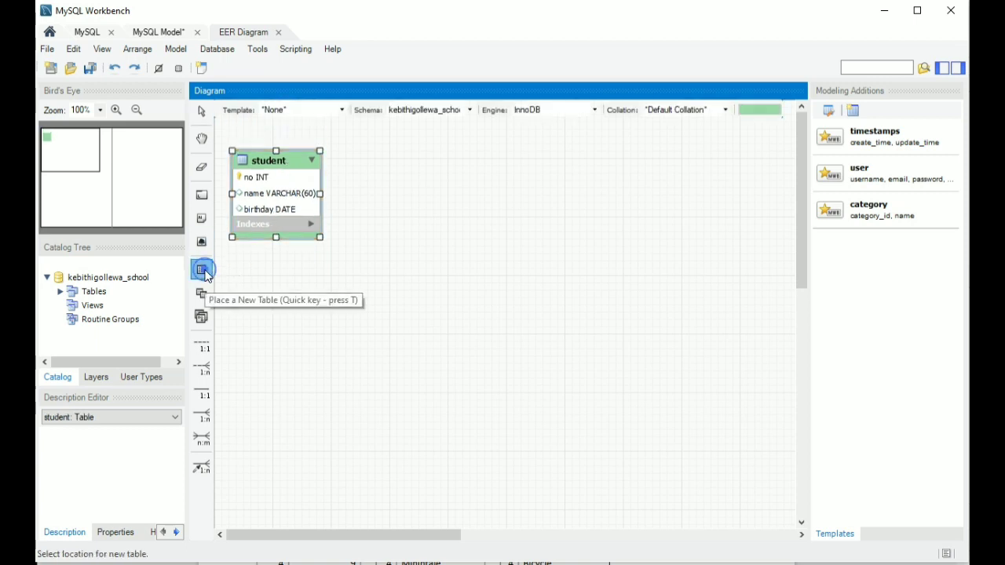
left_click(713, 198)
left_click_drag(742, 208, 638, 134)
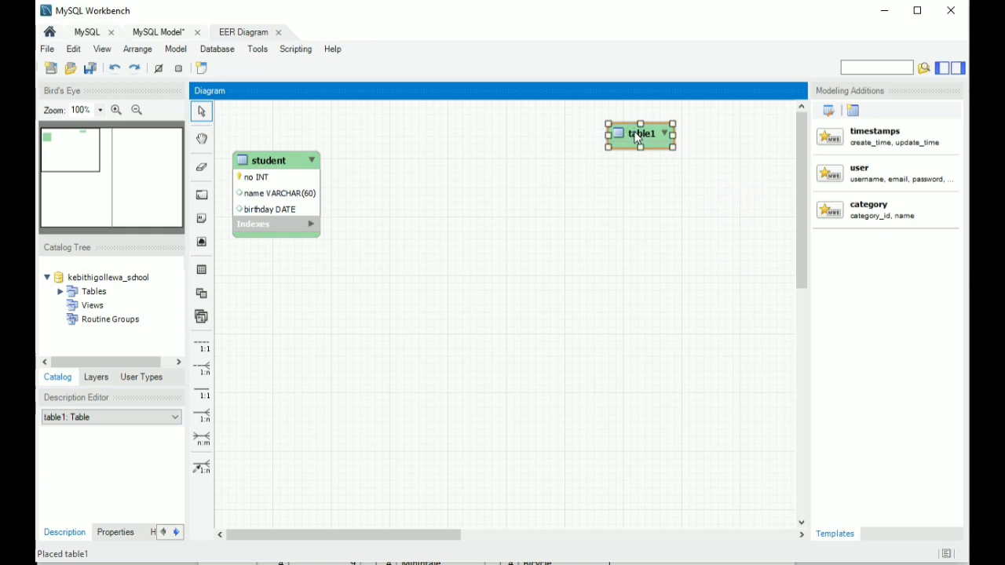
double_click(638, 133)
key("BackSpace")
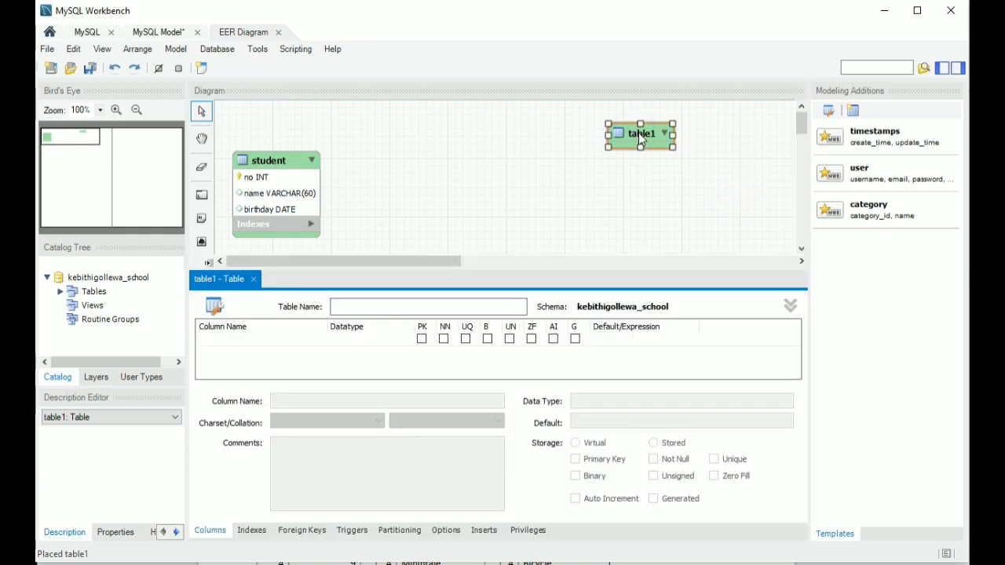
type("grade")
- Add an INT column called id to the grade table as its auto-increment primary key
double_click(236, 339)
type("id")
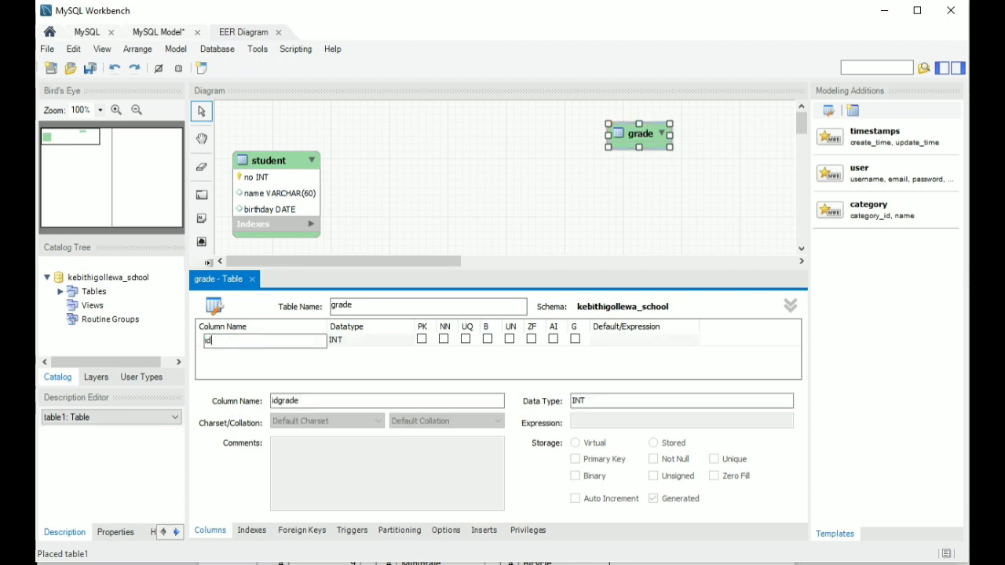
left_click(554, 339)
- Add a VARCHAR(5) column called grade to the grade table, and move that table closer to student
double_click(288, 351)
type("grade")
key("Tab")
key("Left")
key("BackSpace")
key("BackSpace")
type("5")
left_click(516, 217)
left_click_drag(646, 138, 527, 141)
left_click(254, 280)
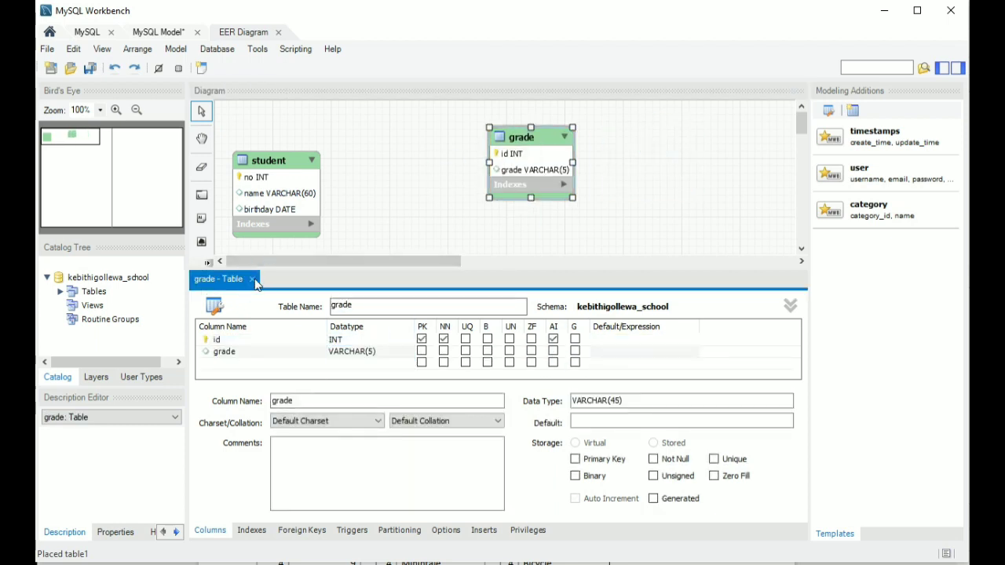
- Place a new pink table below the grade table and open it for editing
left_click(202, 269)
left_click(774, 109)
left_click(762, 191)
left_click(563, 252)
double_click(586, 264)
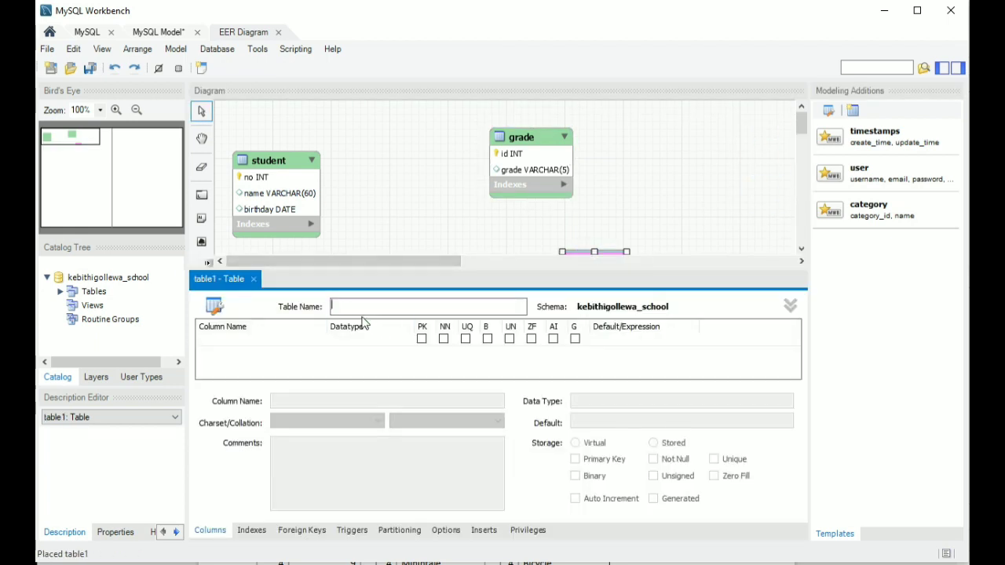
- Name the pink table village and give it an auto-increment INT primary key id and a VARCHAR(45) column village_name
double_click(253, 339)
double_click(265, 352)
type("vil")
left_click(374, 364)
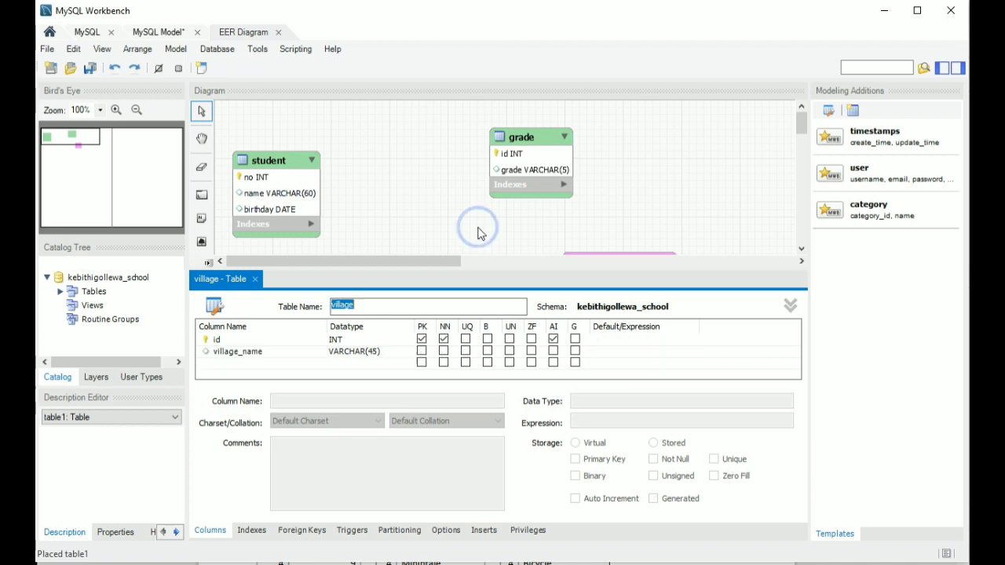
- Move the village table up to the right of the grade table and close the open table editors
left_click_drag(614, 253, 691, 103)
double_click(522, 172)
left_click(240, 355)
left_click(377, 216)
left_click(251, 279)
- Place a new yellow table below the grade table and name it transport
left_click(201, 270)
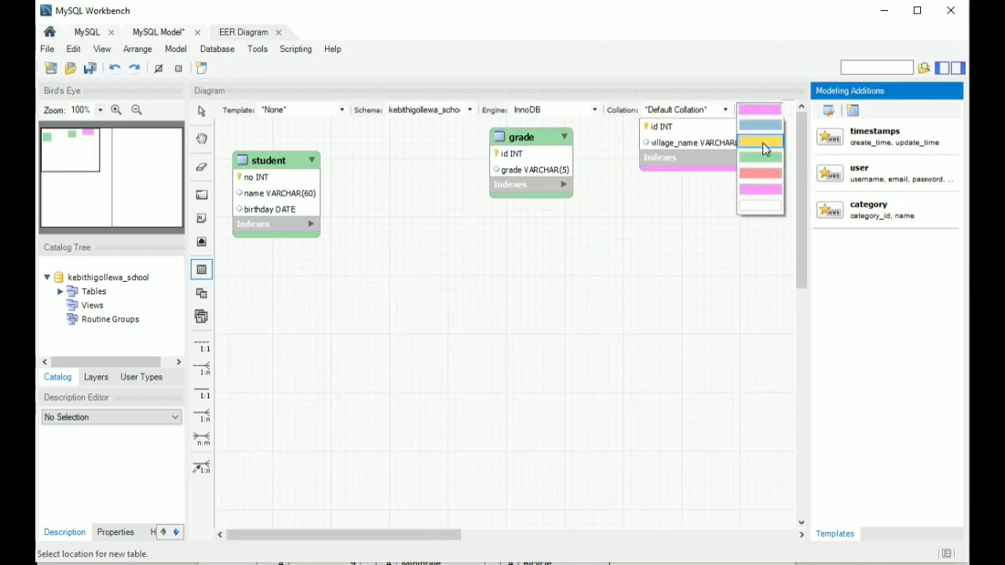
left_click(762, 143)
type("transport")
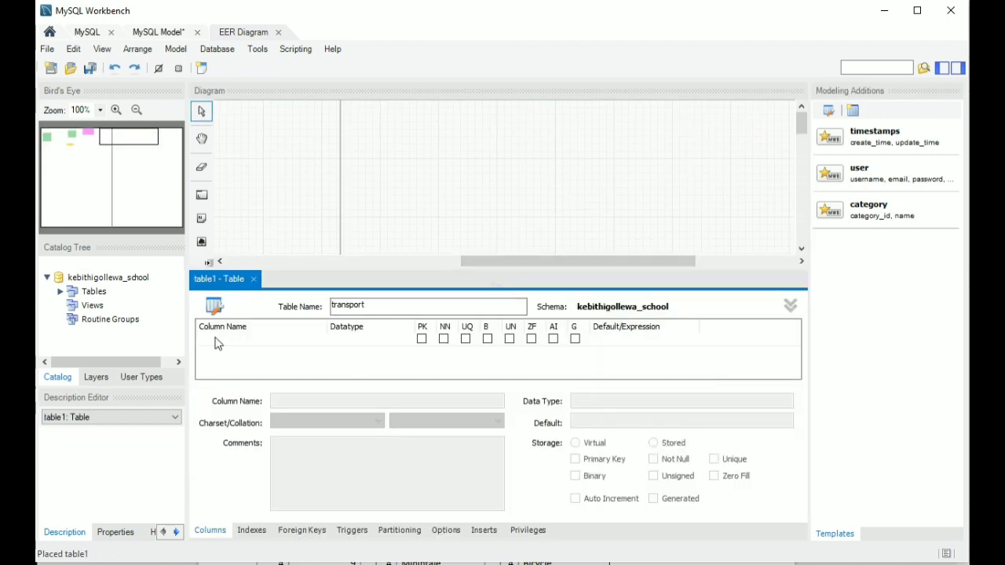
- Give the transport table an auto-increment INT primary key id and a VARCHAR(20) column transportation_method
double_click(216, 339)
type("id")
key("Return")
type("tra")
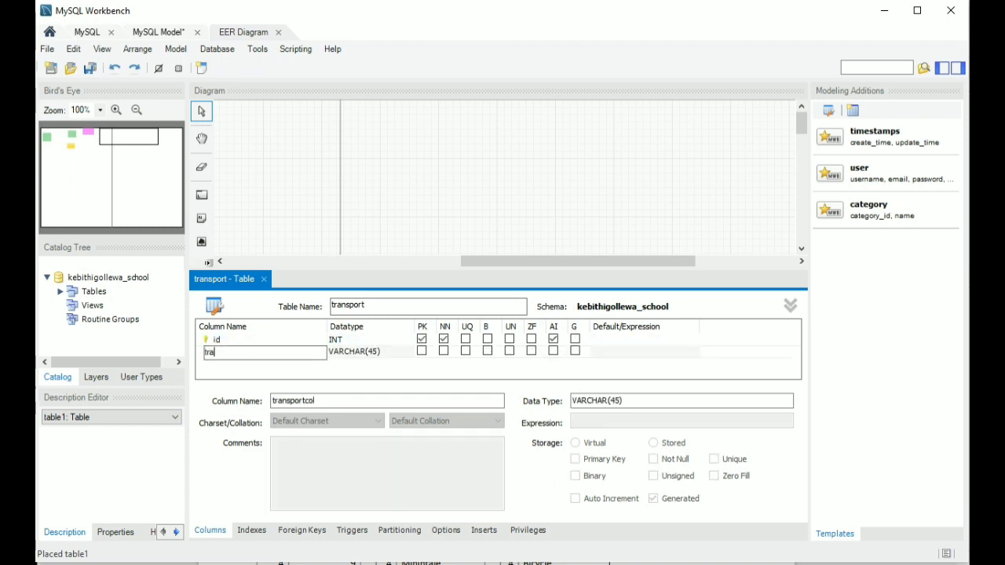
type("nsportation_method")
left_click(376, 352)
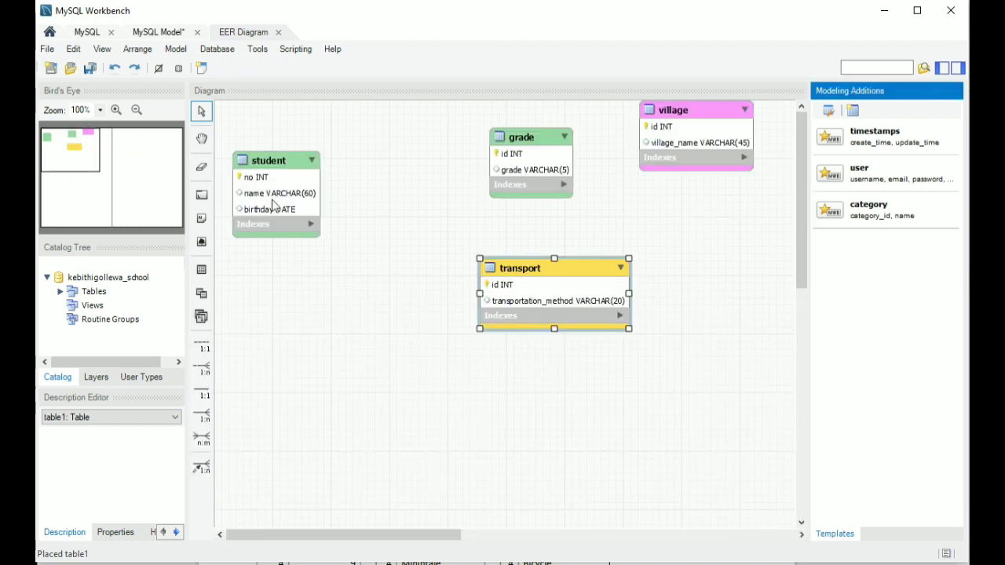
- Move the student table up a little and enlarge its box to leave room for more columns
left_click_drag(277, 160, 280, 139)
left_click_drag(325, 219, 350, 249)
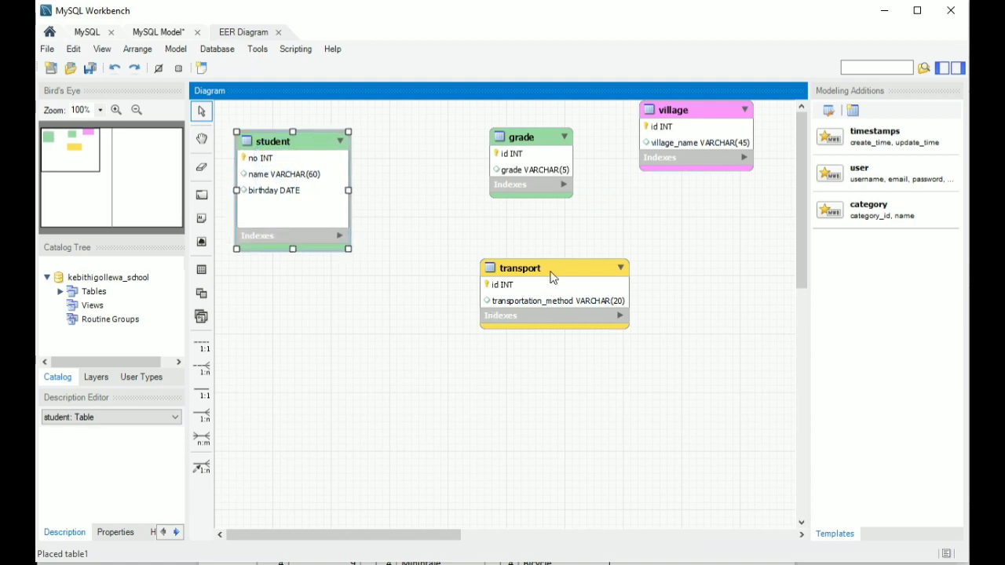
- Arrange the grade, village and transport tables in a column from top to bottom, to the right of student
left_click_drag(552, 283, 443, 357)
mouse_move(513, 139)
left_mouse_down()
mouse_move(463, 140)
mouse_move(654, 254)
mouse_move(518, 148)
left_mouse_up()
left_click_drag(697, 110, 697, 225)
left_click_drag(292, 142, 283, 159)
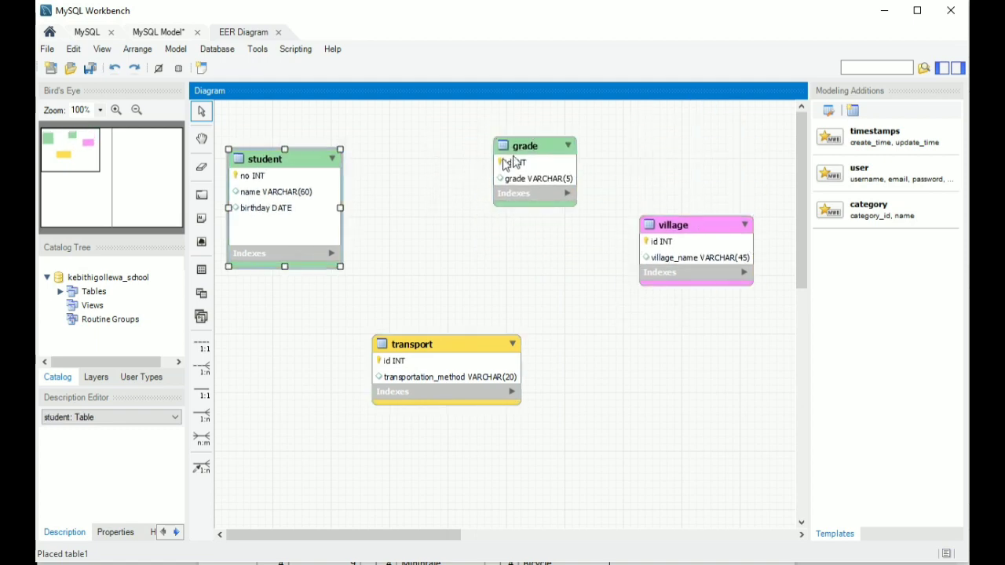
left_click_drag(520, 149, 520, 124)
left_click_drag(677, 225, 533, 240)
left_click_drag(448, 343, 569, 406)
left_click_drag(535, 241, 556, 265)
left_click_drag(538, 125, 571, 126)
left_click_drag(302, 226, 295, 226)
left_click(483, 236)
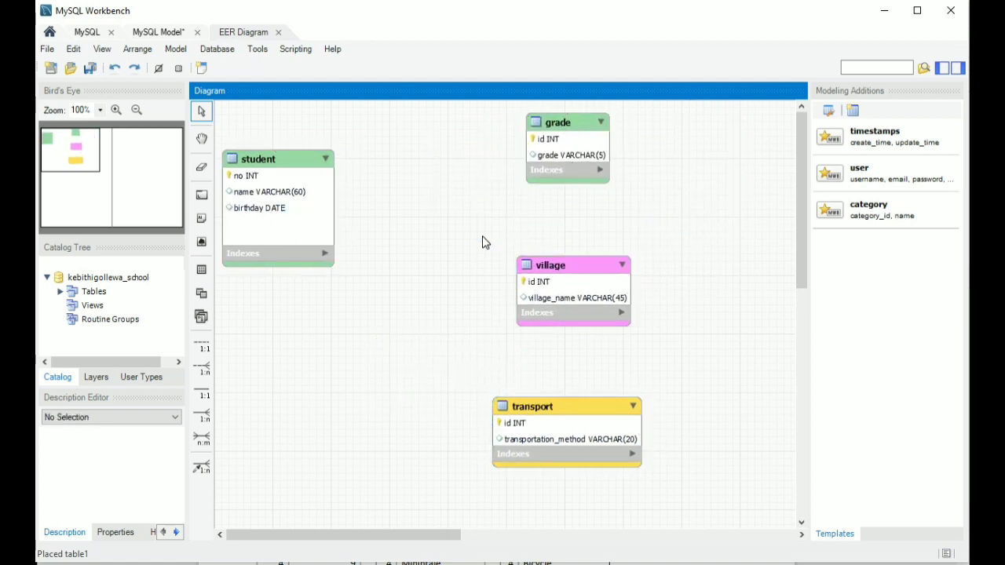
- Create an identifying one-to-many relationship from the student table to the grade table
left_click(202, 416)
left_click(272, 248)
left_click(565, 149)
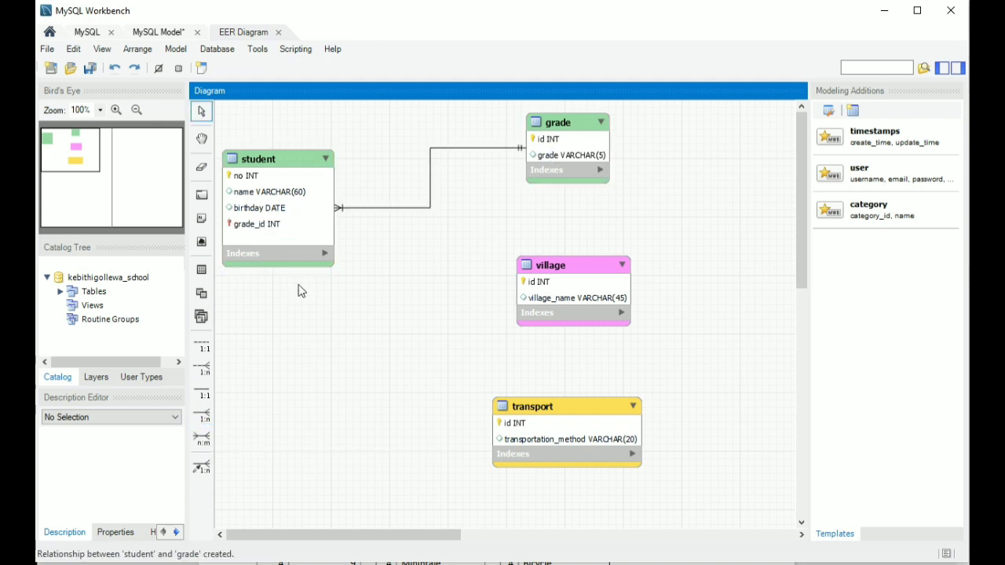
- Create a non-identifying one-to-many relationship linking the student table to the village table
left_click(201, 416)
left_click(275, 236)
left_click(569, 291)
- Link student to transport with a non-identifying one-to-many relationship and move the transport table below student
left_click(201, 416)
left_click(285, 242)
left_click_drag(561, 416, 422, 466)
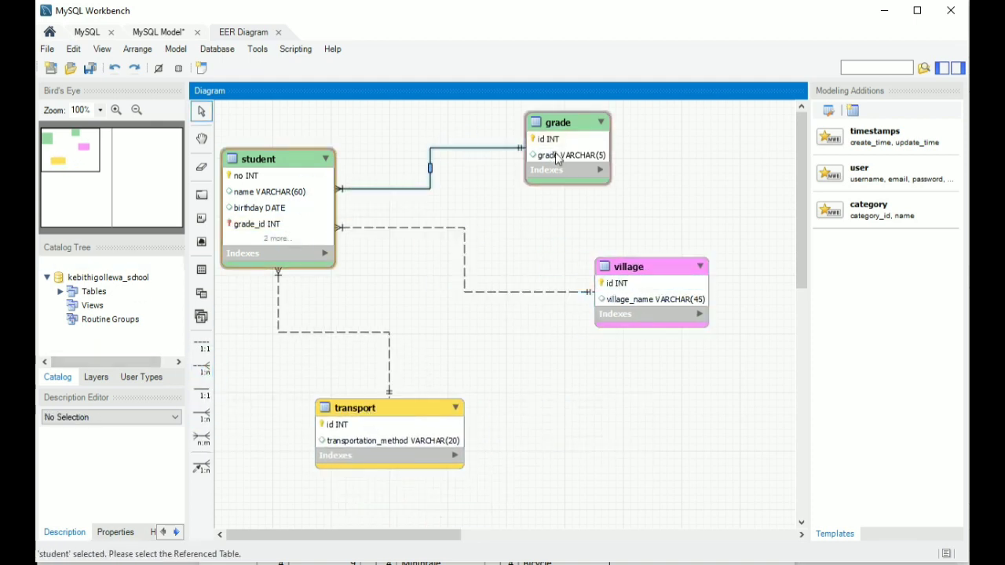
left_click(617, 234)
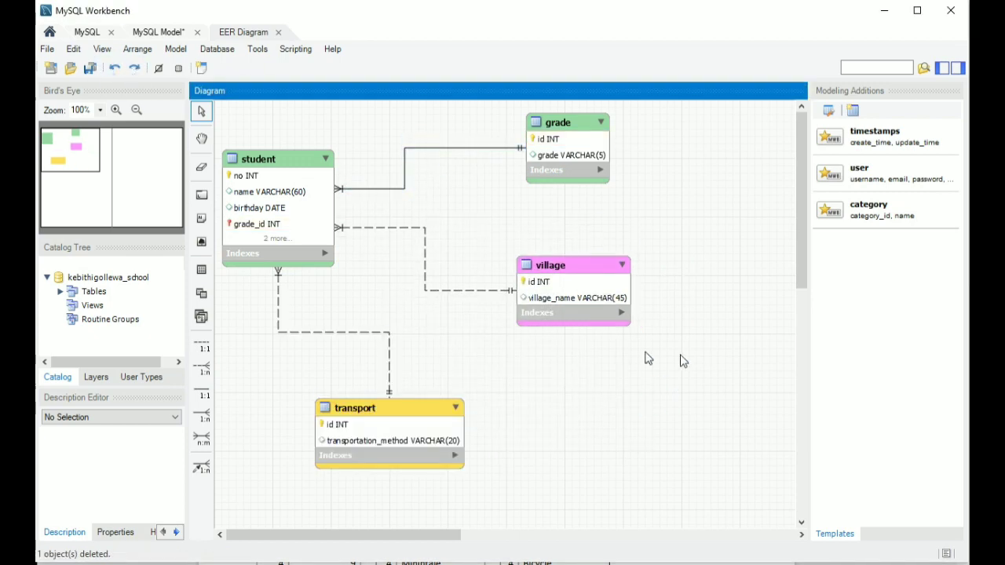
- Start forward engineering the model to the database over the stored MySQL connection, keeping its existing connection parameters
left_click(217, 50)
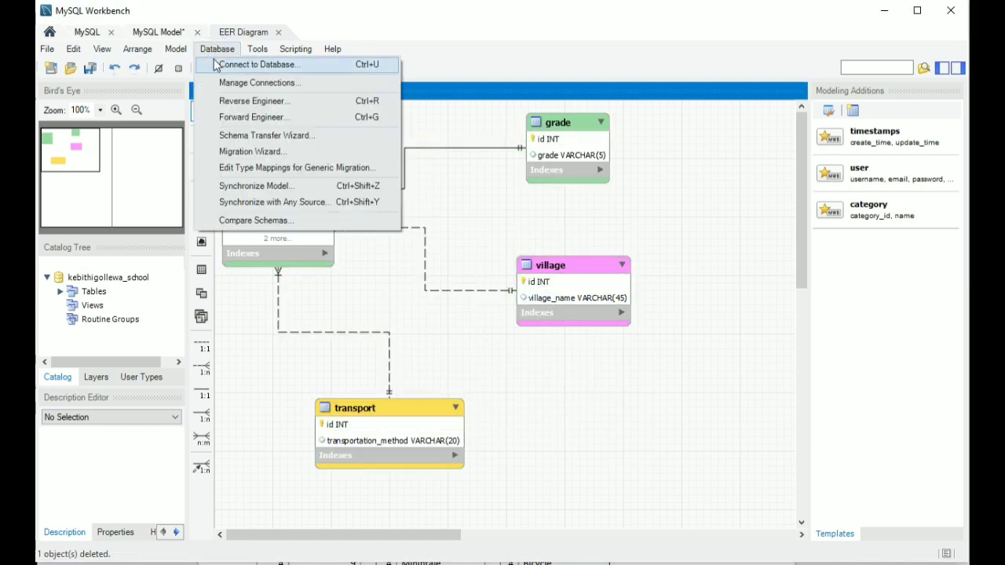
left_click(254, 120)
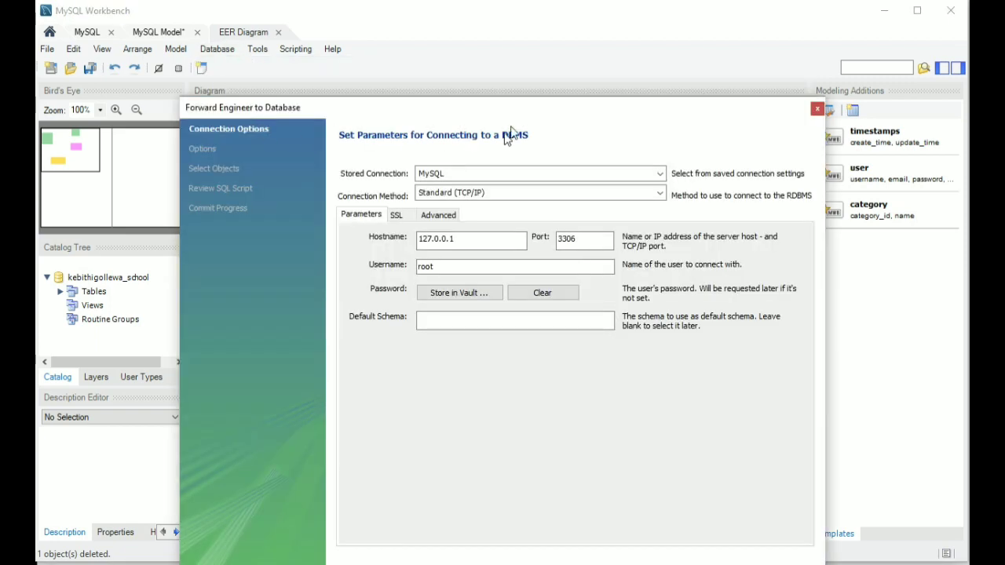
left_click_drag(513, 105, 505, 35)
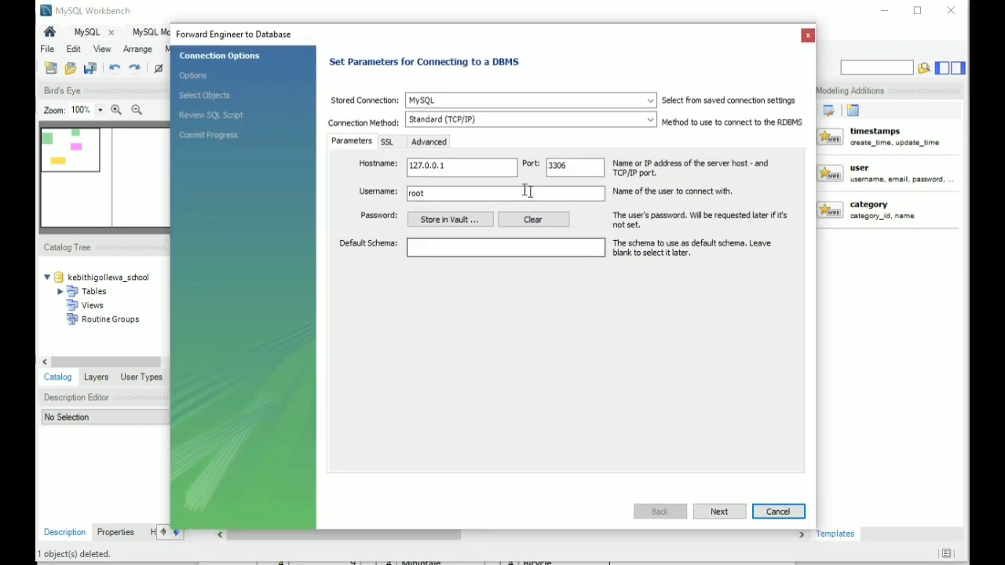
left_click(722, 515)
left_click(721, 513)
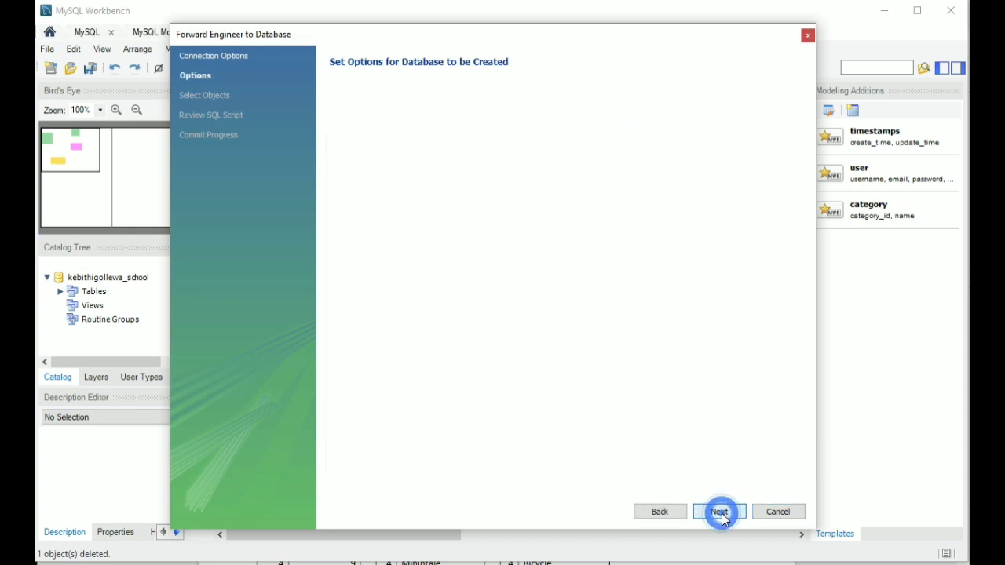
- Keep the default object selection, execute the generated SQL script for kebithigollewa_school and close the wizard
left_click(722, 514)
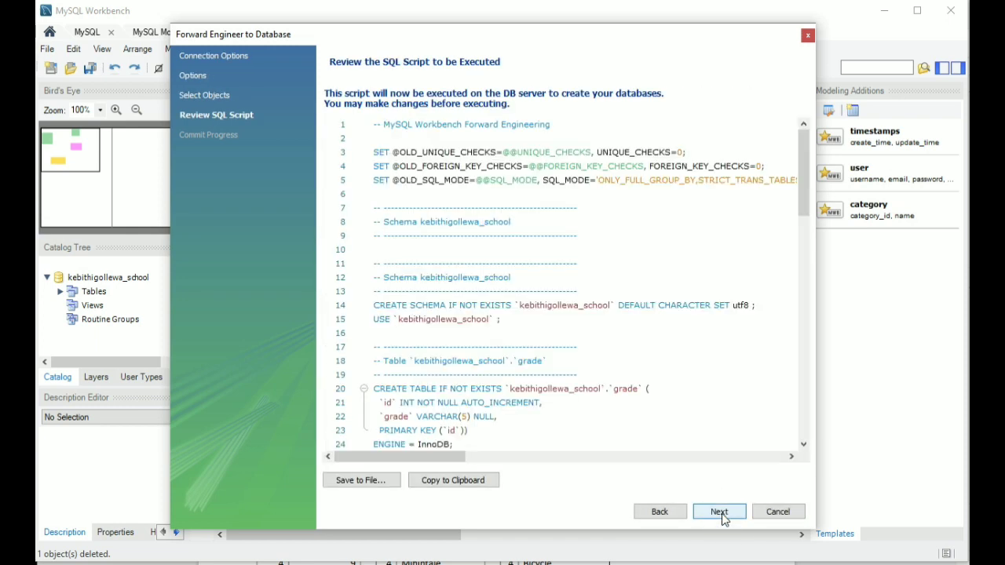
left_click(722, 513)
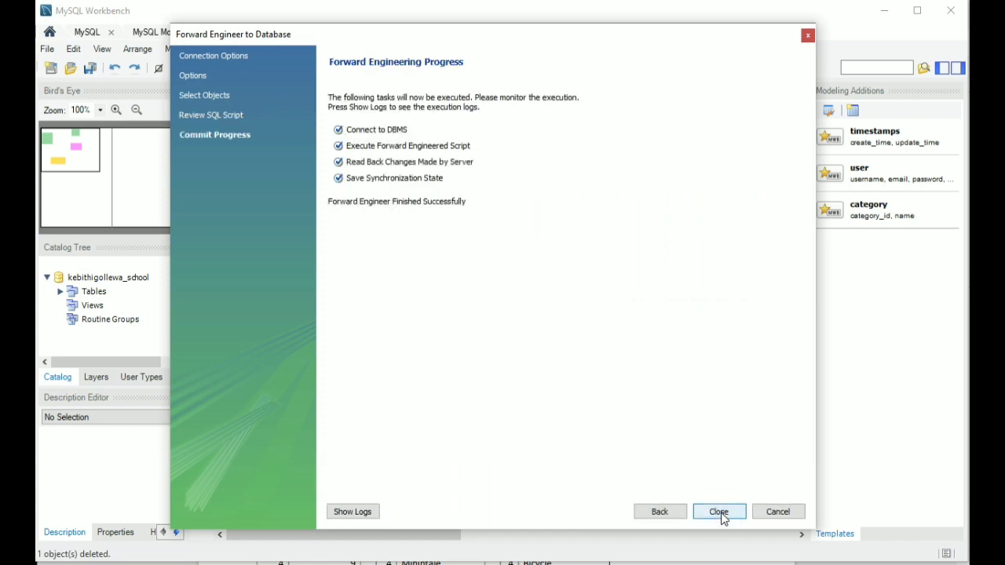
left_click(719, 512)
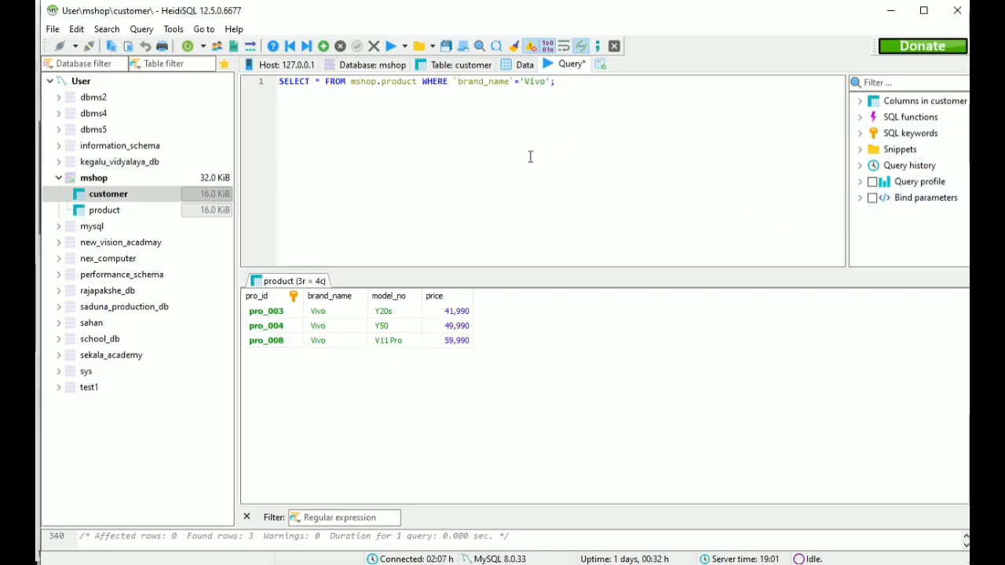
- Refresh the database list and expand the kebithigollewa_school database
right_click(185, 420)
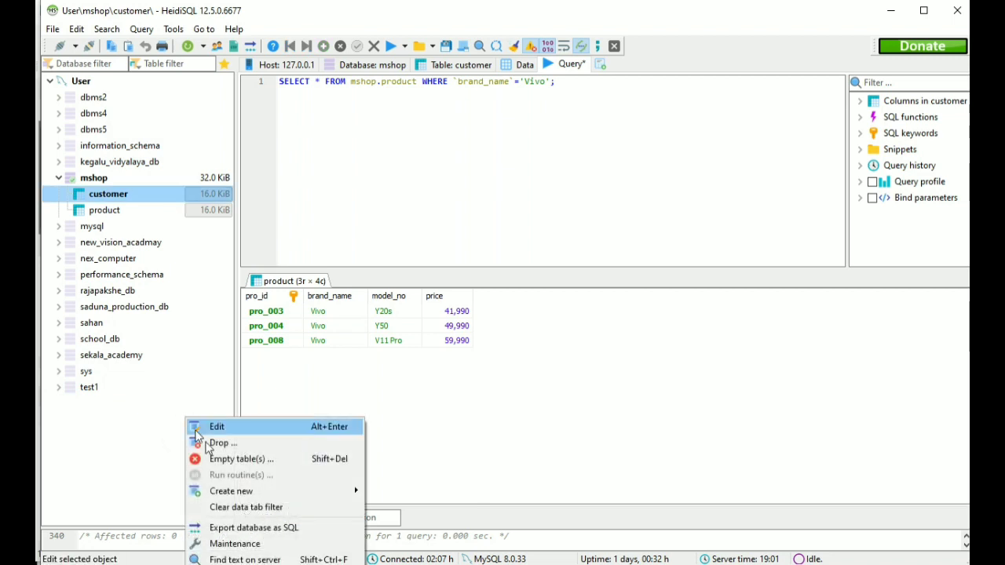
right_click(205, 101)
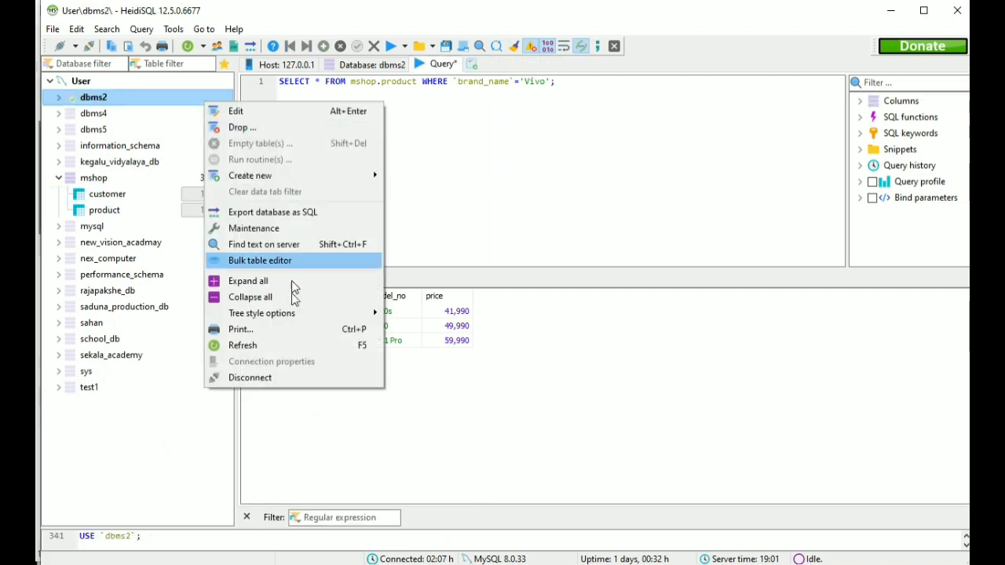
left_click(258, 350)
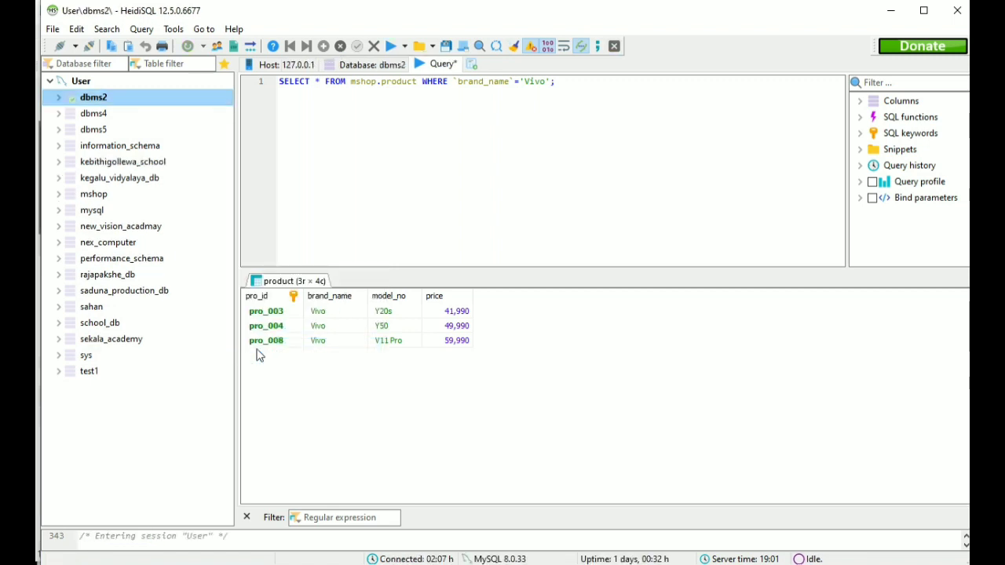
left_click(120, 163)
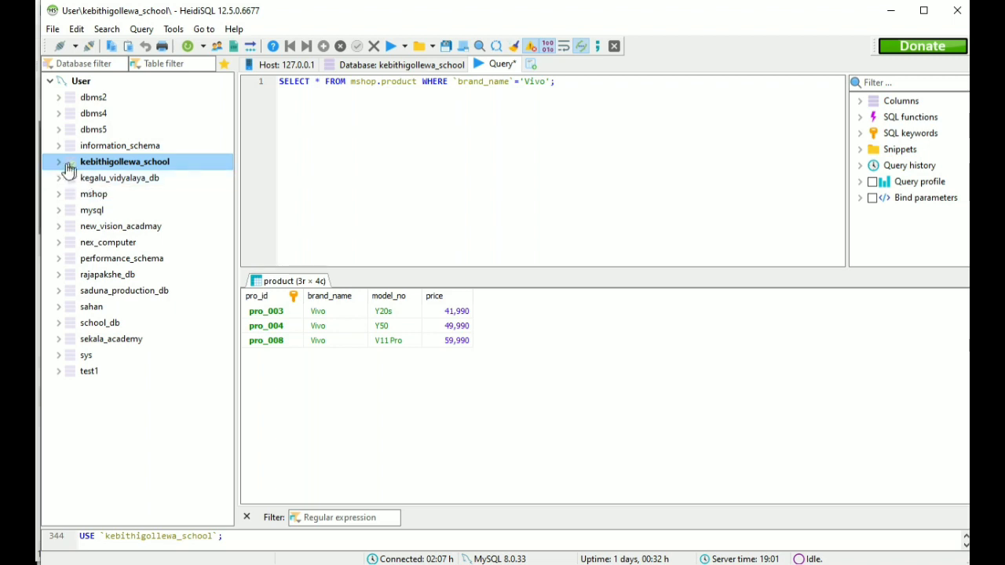
left_click(58, 162)
- Examine the column structure of the grade, student, village and transport tables and compare it with the Question Set 10 PDF
left_click(101, 183)
left_click(100, 193)
left_click(101, 178)
left_click(503, 69)
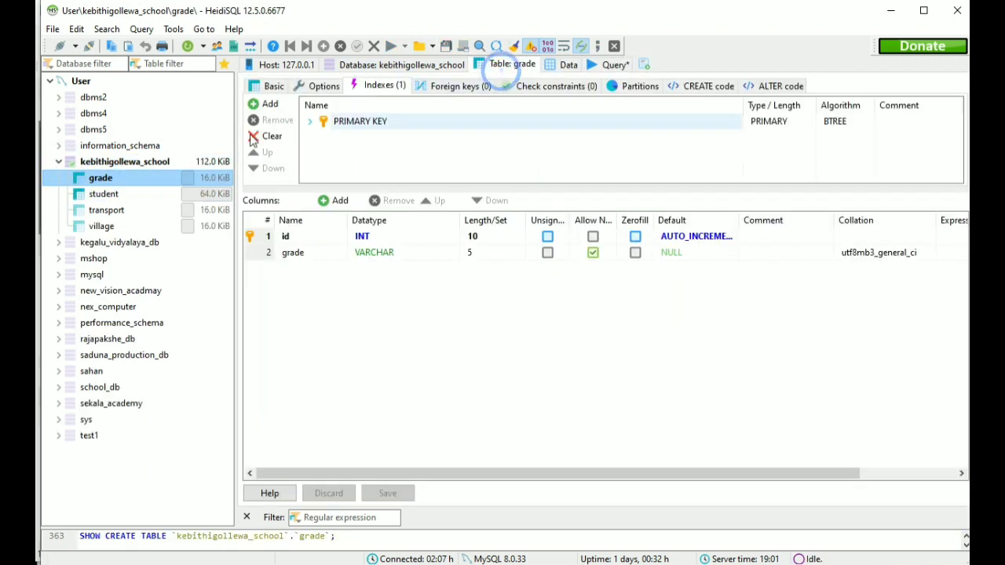
left_click(112, 162)
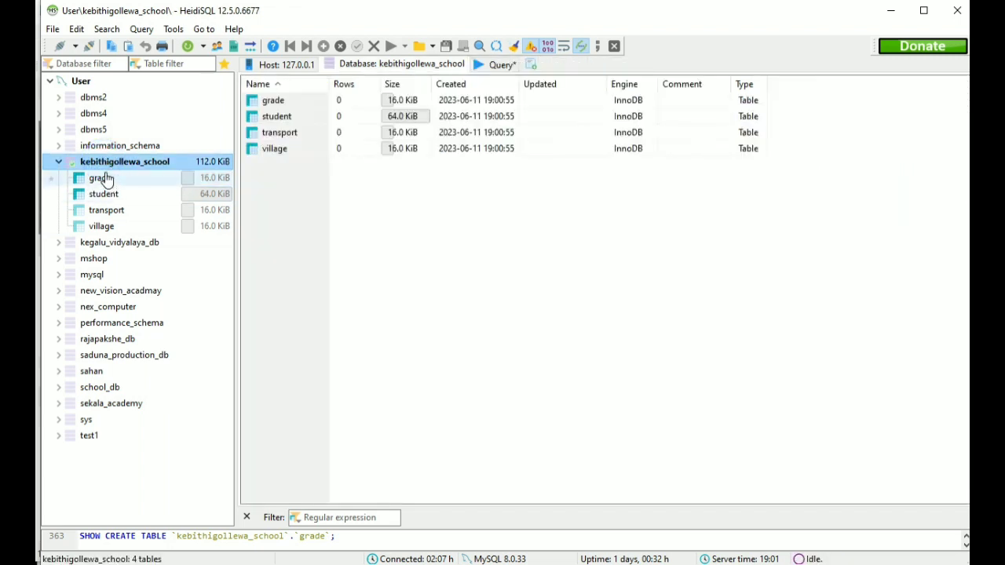
left_click(107, 178)
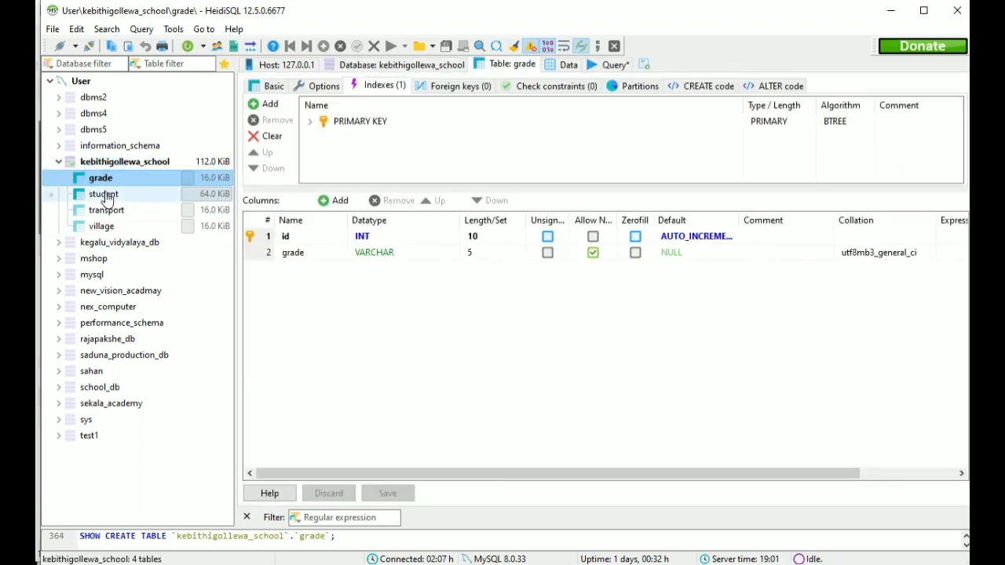
left_click(110, 193)
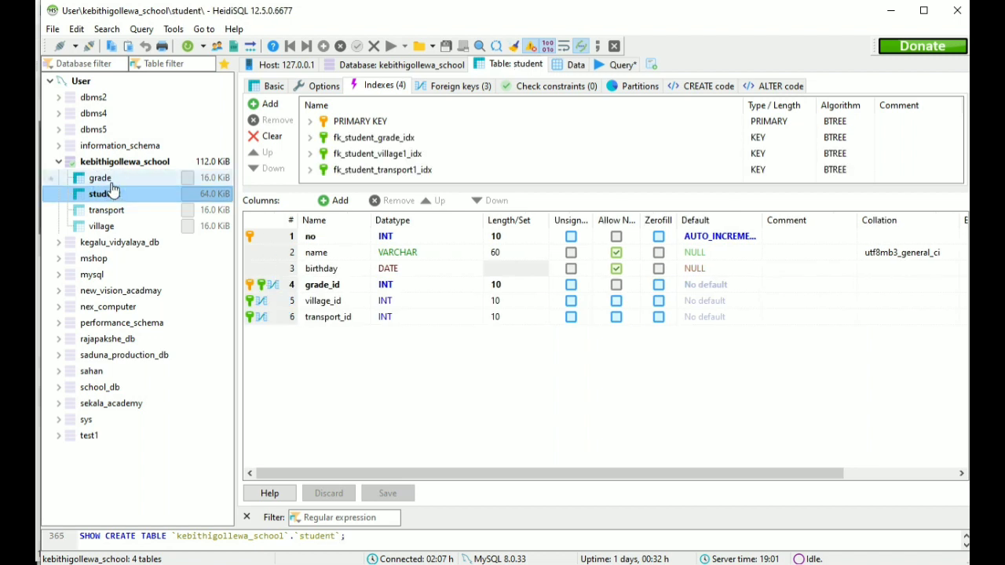
left_click(101, 227)
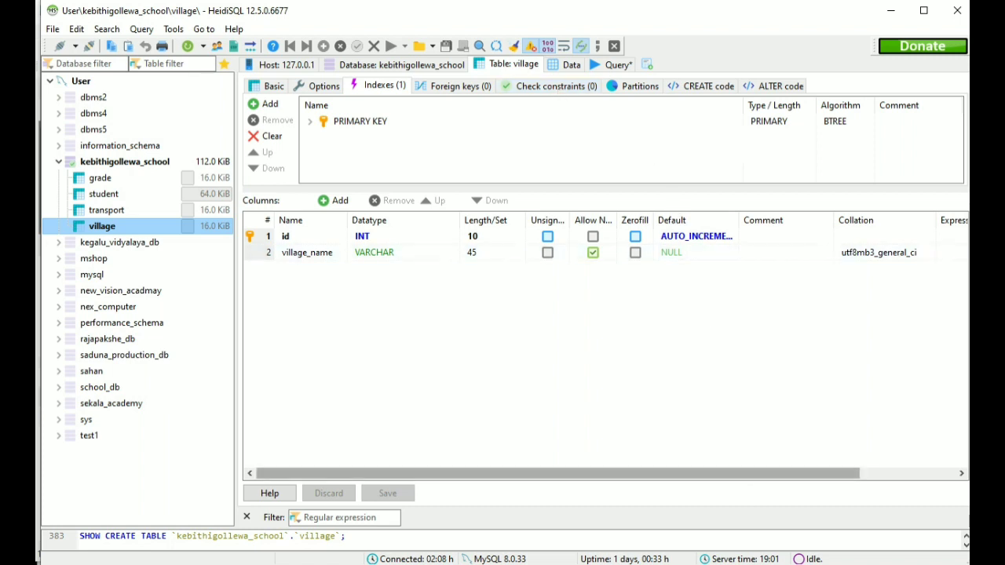
key("alt+Tab")
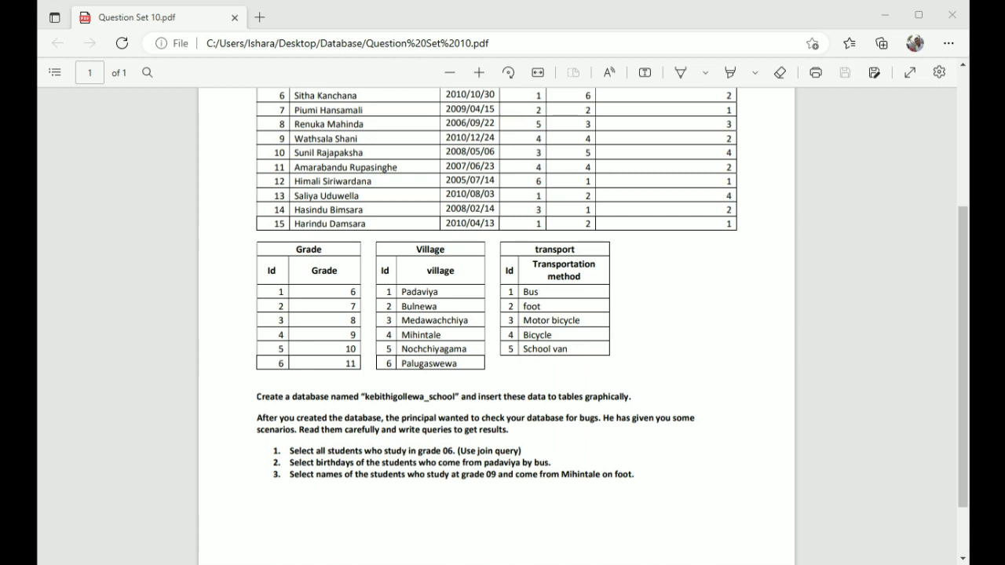
left_click(688, 7)
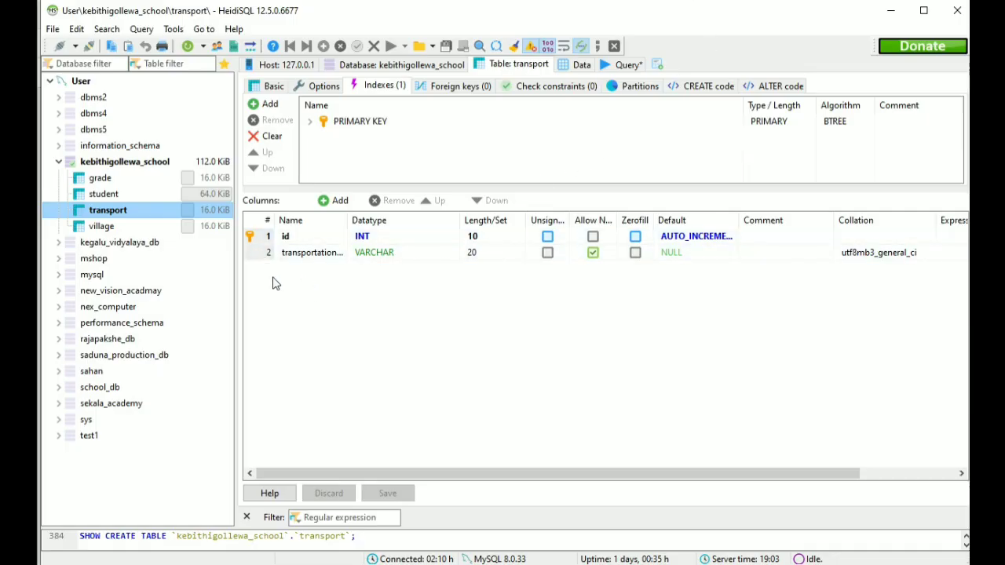
- Open the data of the grade table and insert a first row with grade 6
left_click(100, 179)
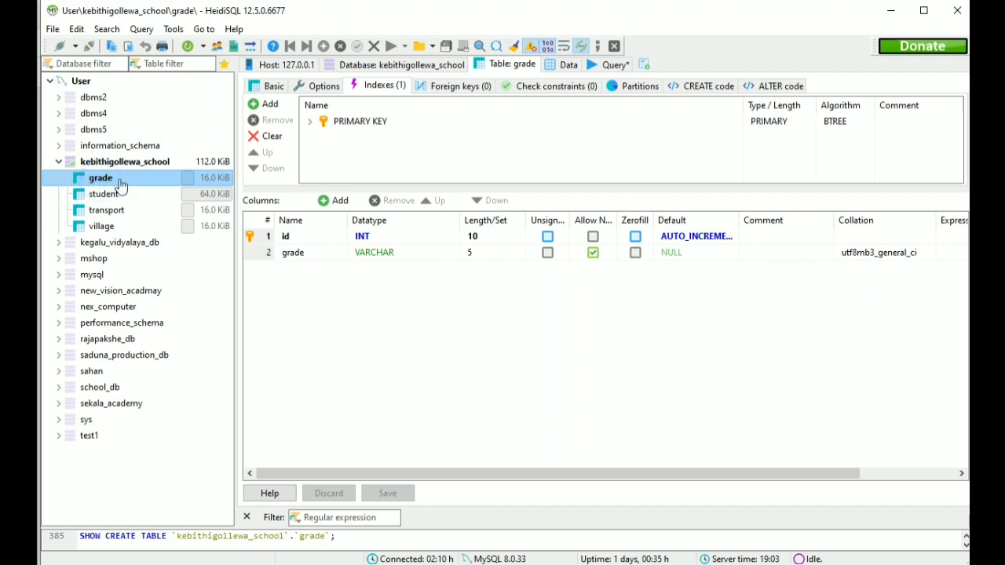
left_click(559, 68)
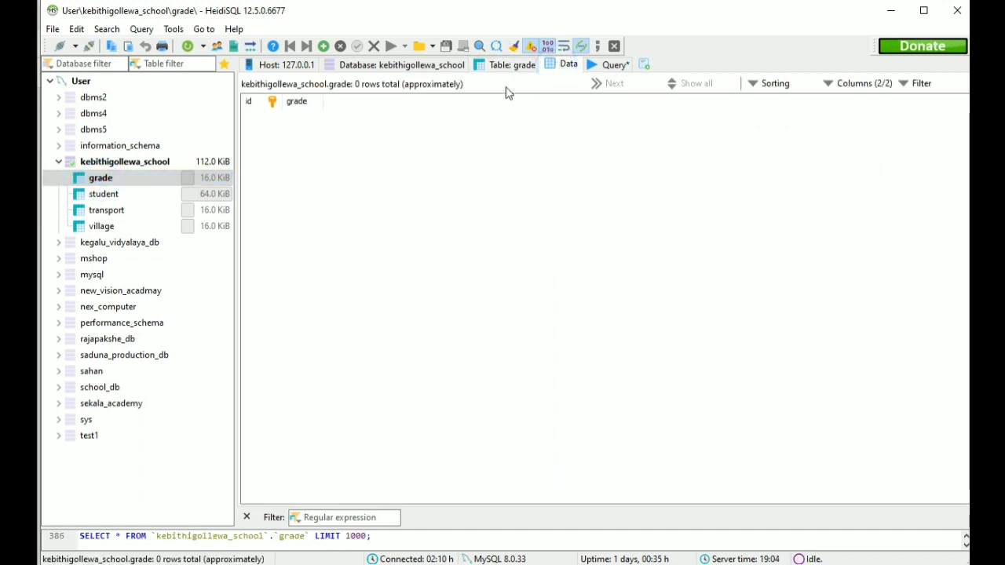
left_click(324, 47)
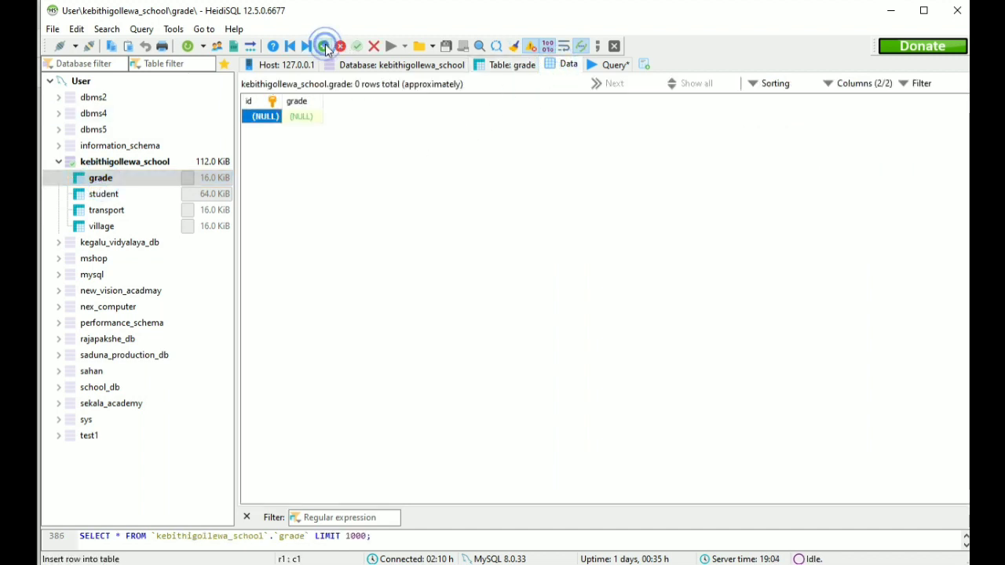
left_click(312, 117)
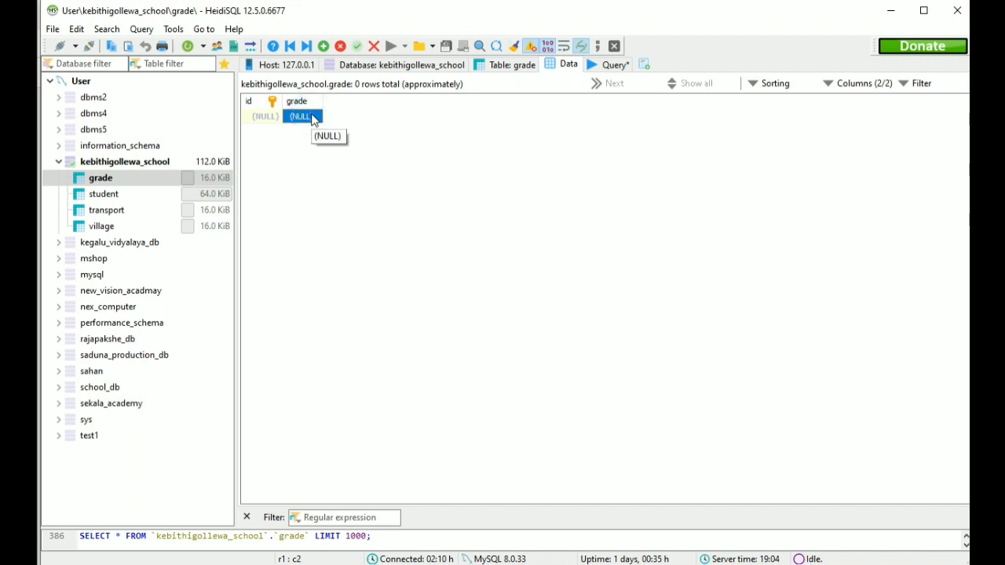
left_click(313, 117)
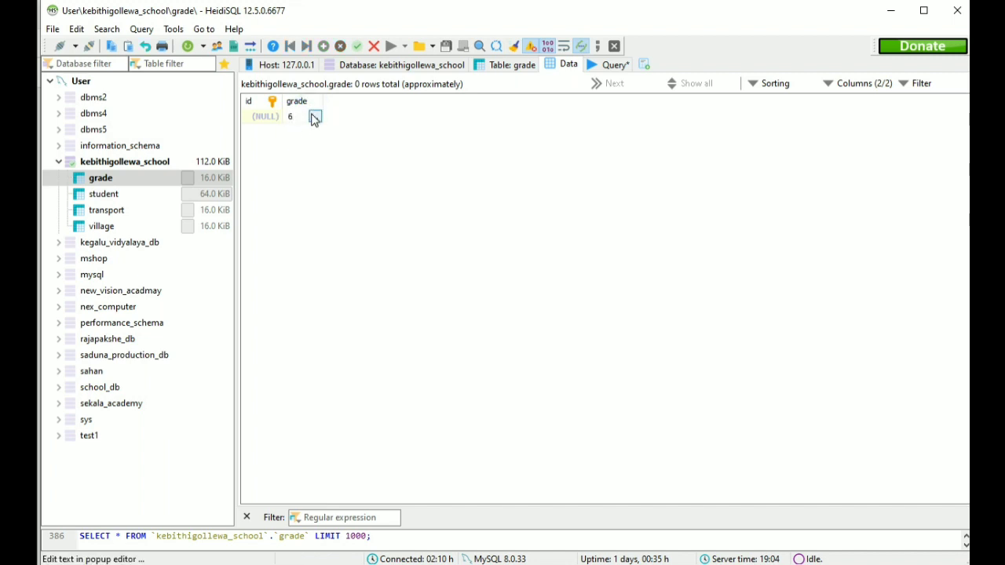
key("Return")
key("Down")
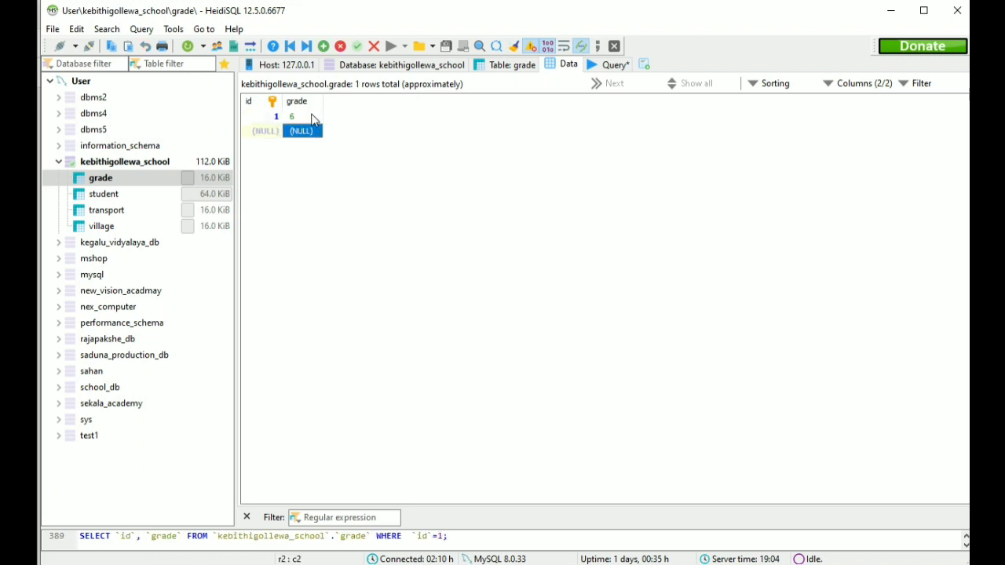
- Add five more rows to the grade table with the grades 7, 8, 9, 10 and 11
type("7")
key("Return")
key("Down")
type("8")
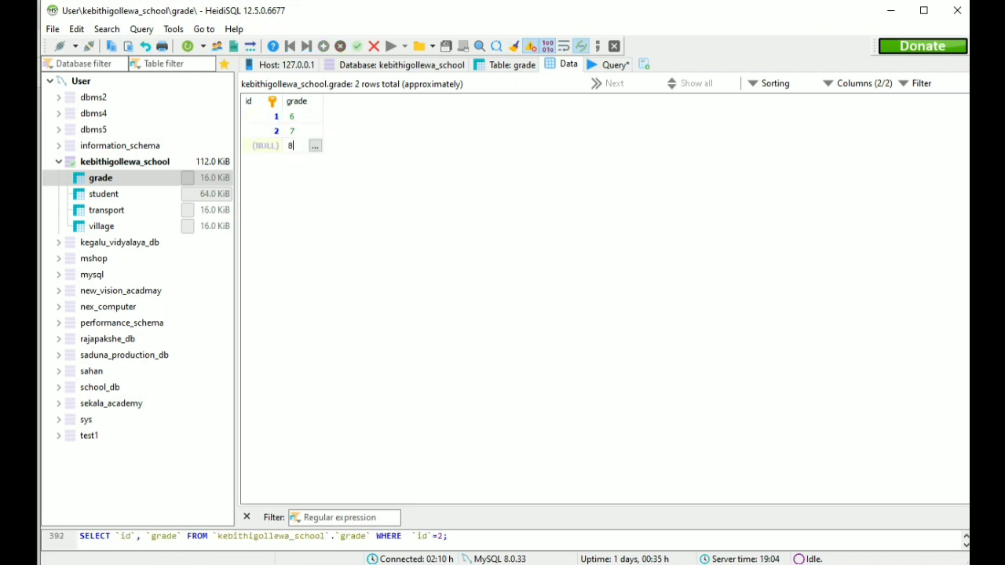
key("Return")
key("Down")
type("9")
key("Return")
key("Down")
type("10")
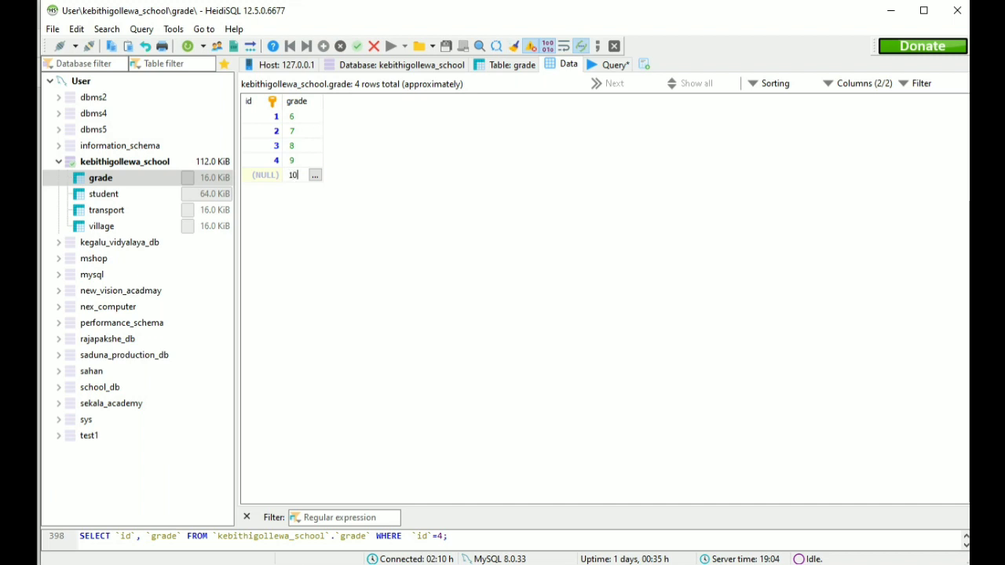
key("Return")
key("Down")
type("11")
key("Return")
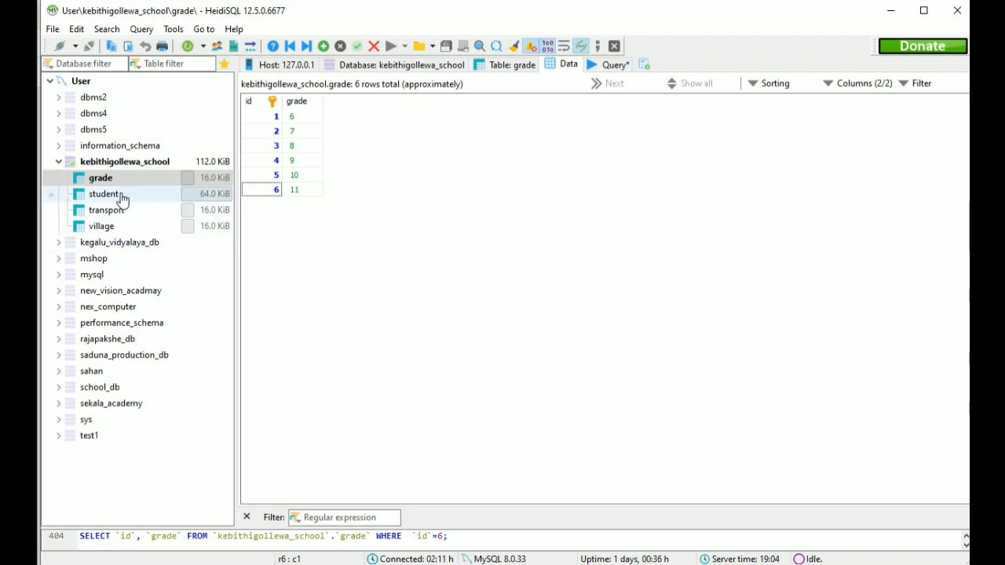
- Insert rows for Padaviya, Bulnewa and Medawachchiya into the village table
left_click(122, 226)
type("Padaviya")
key("Return")
left_click(321, 45)
type("Bulnewa")
key("Return")
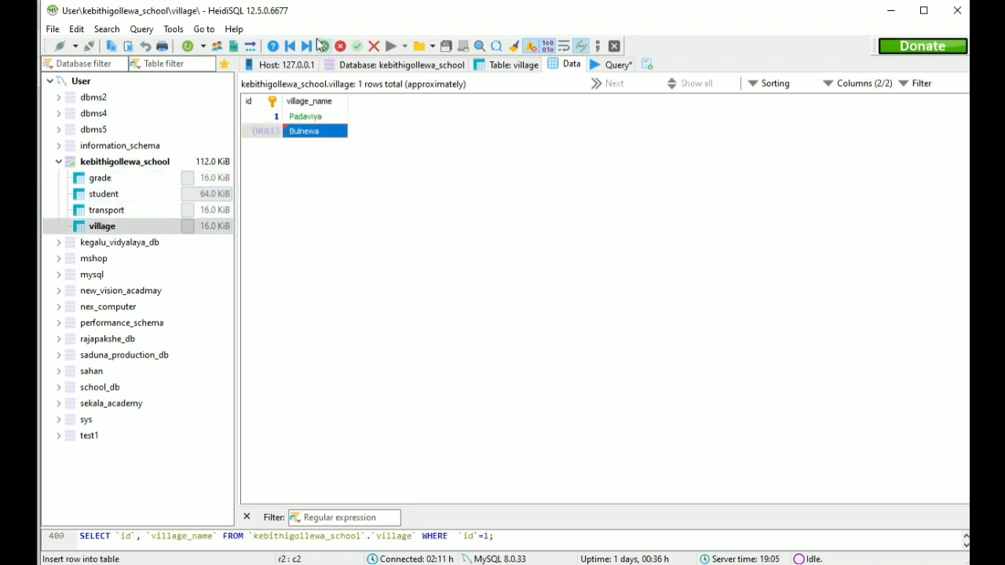
left_click(320, 45)
type("Medawachchiya")
key("Return")
- Add two more village rows named Nochchiyagama and Palugaswewa
left_click(321, 45)
type("Nochchiyagama")
key("Return")
left_click(320, 45)
type("Halugaswewa")
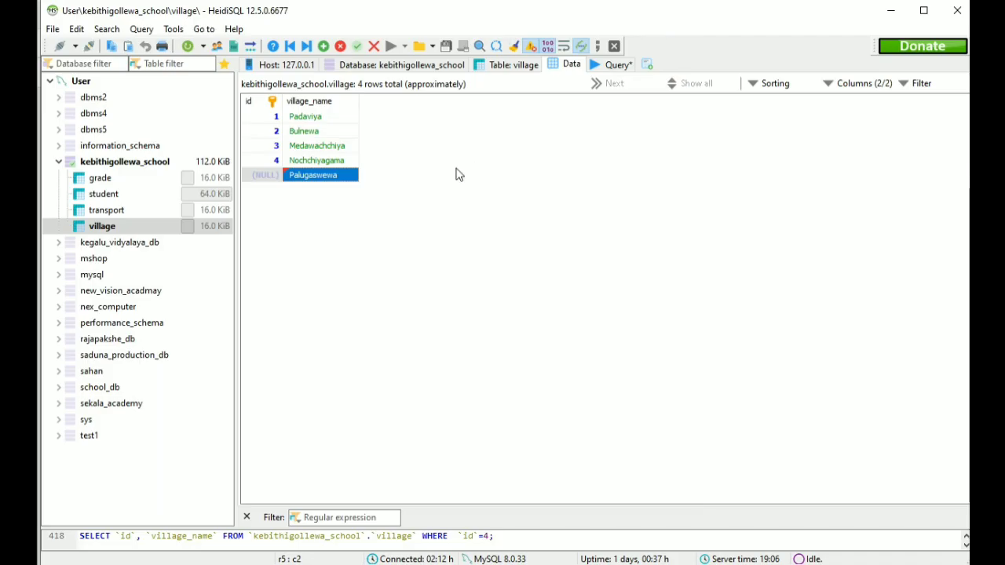
- Set the ids of Nochchiyagama and Palugaswewa to 5 and 6, and add the missing village Mihintale with id 4
left_click(255, 160)
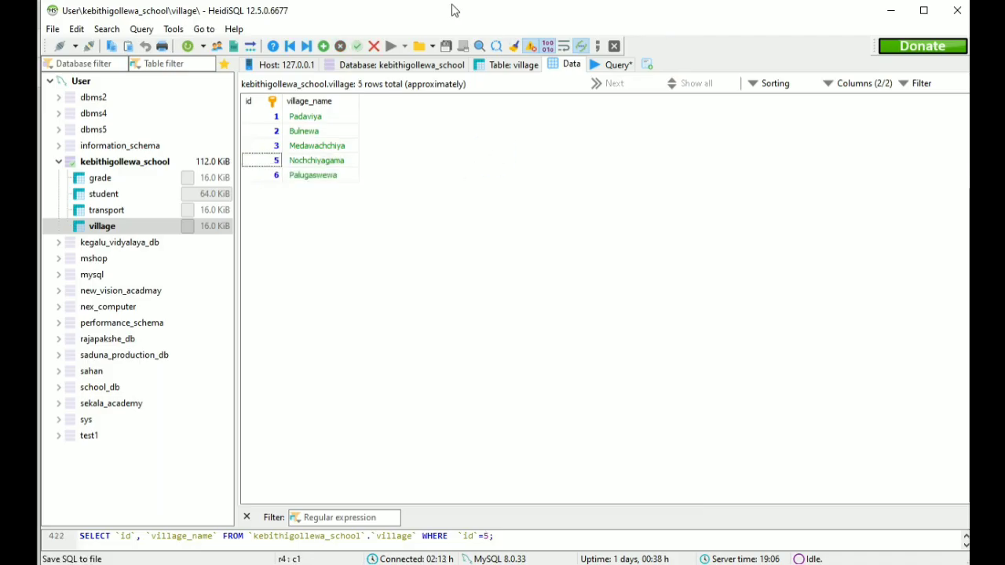
key("alt+Tab")
key("alt+Tab")
left_click(323, 46)
type("4")
key("Return")
left_click(455, 247)
- Fill the transport table with the methods Bus, Foot, Motor bicycle, Bicycle and School van
left_click(160, 212)
left_click(323, 46)
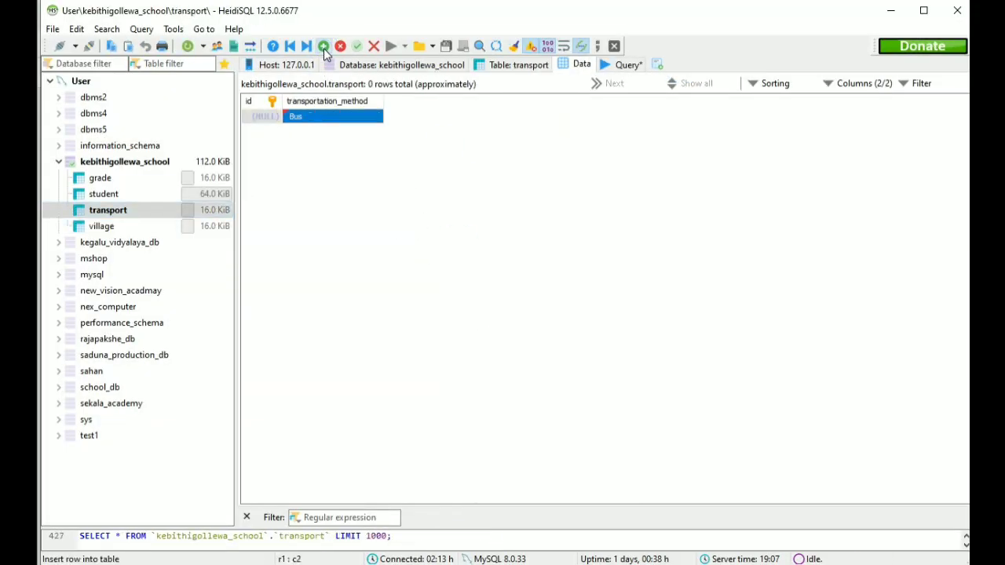
left_click(322, 45)
type("Foot")
left_click(323, 45)
type("Motor bicycle")
left_click(323, 46)
type("Bicycle")
left_click(323, 45)
type("School van")
- Start the first row of the student table with the first student's full name from the question sheet
key("alt+Tab")
scroll(412, 270, "up", 10)
key("alt+Tab")
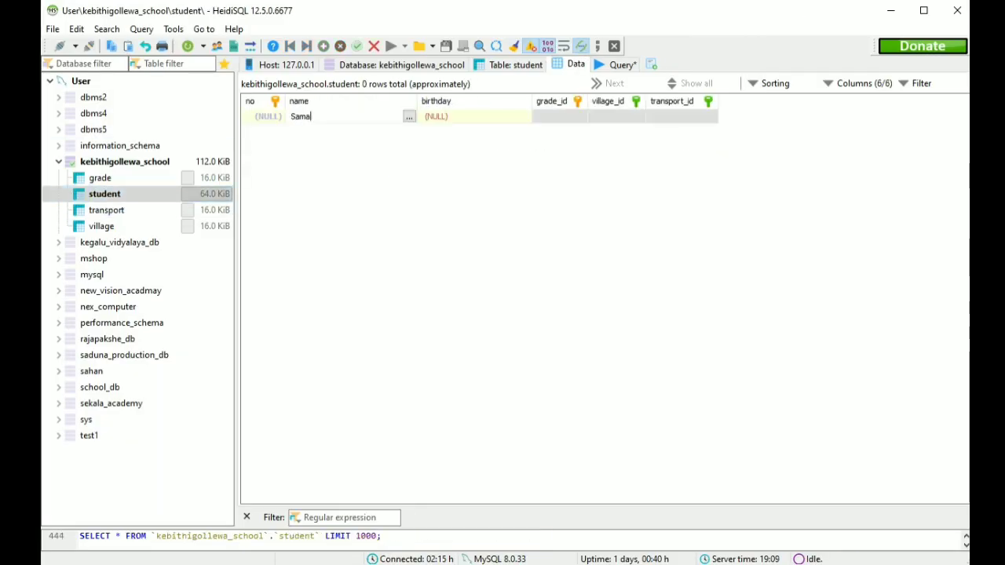
type("n Kumara")
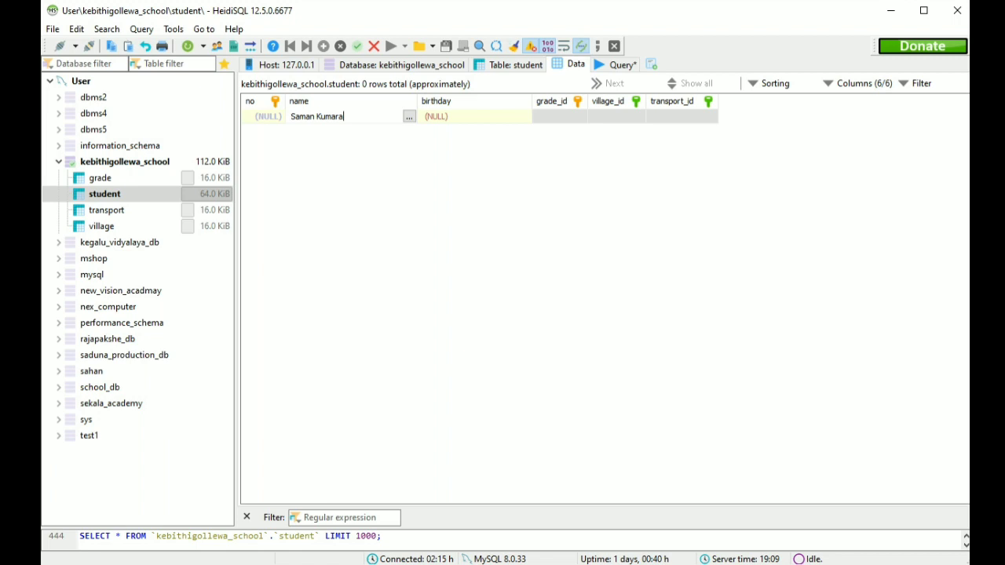
key("Return")
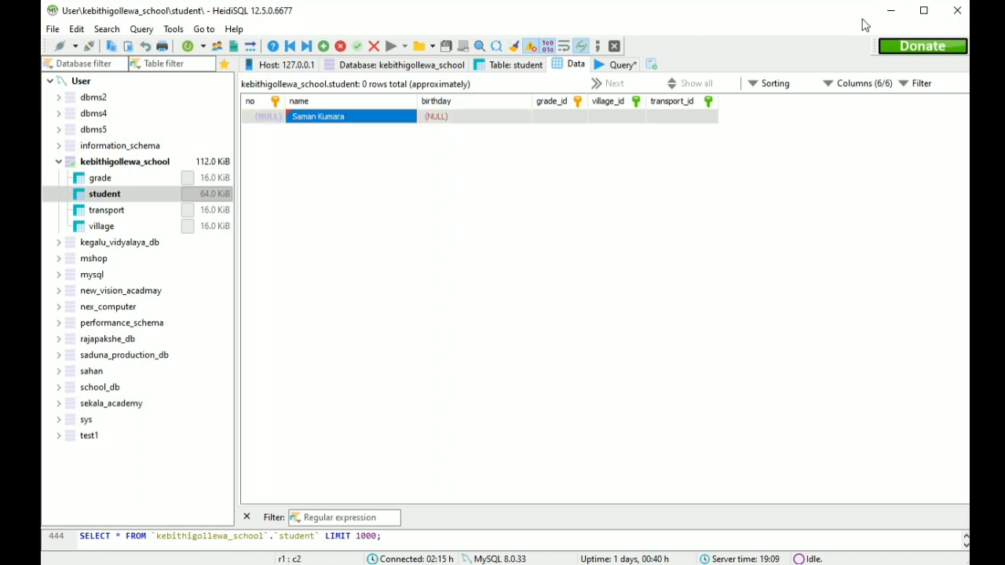
- Enter the first student's birthday in the new row
key("Tab")
key("Return")
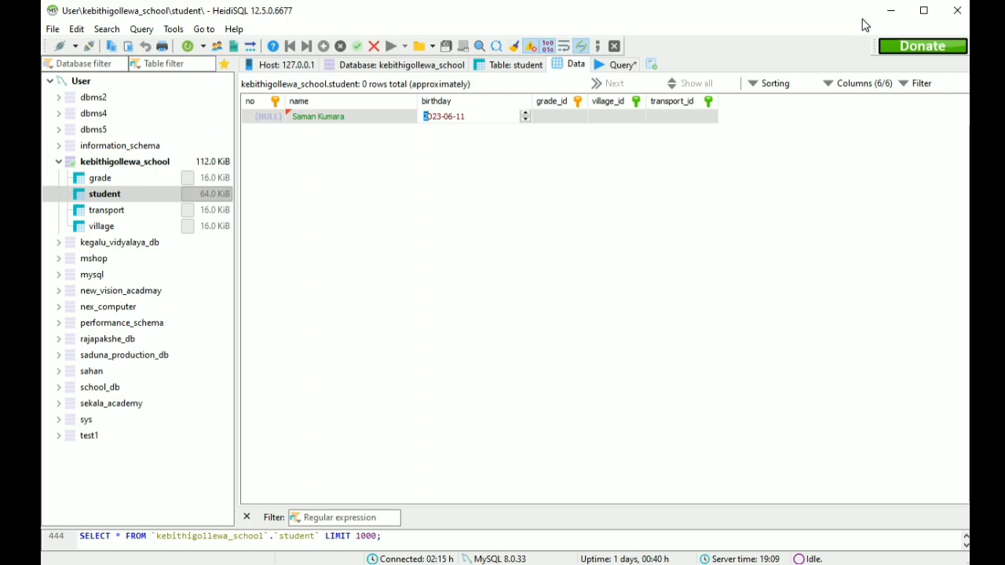
type("2005")
key("Down")
key("alt+Tab")
key("alt+Tab")
type("0212")
key("Tab")
- Set the first student's grade_id to 6, village_id to 1 and transport_id to 1, checking the question sheet
key("alt+Tab")
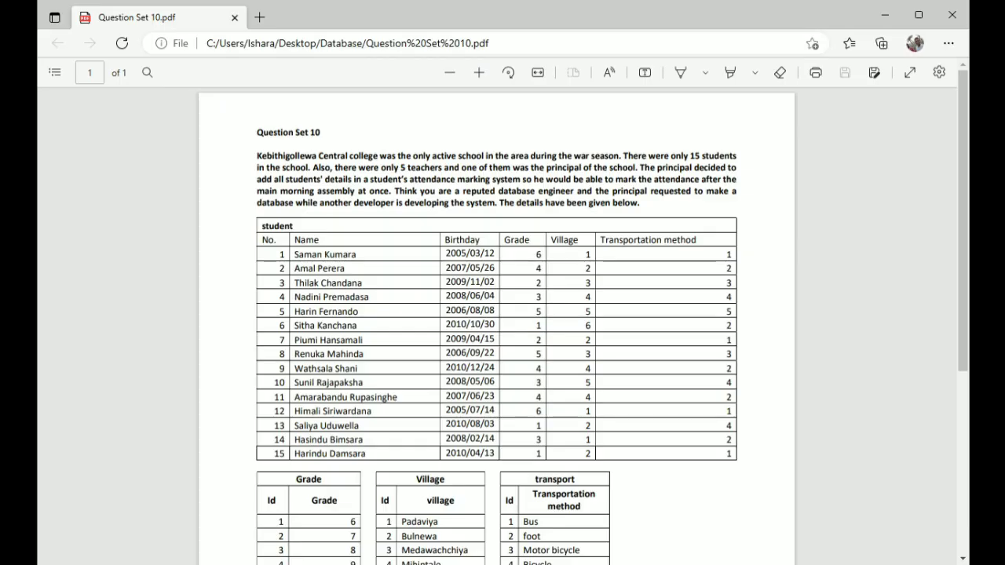
key("alt+Tab")
left_click(581, 116)
left_click(543, 139)
left_click(641, 118)
left_click(640, 117)
key("alt+Tab")
key("alt+Tab")
left_click(610, 178)
left_click(710, 117)
left_click(711, 117)
key("alt+Tab")
key("alt+Tab")
left_click(688, 119)
- Insert a second student row and enter that student's name and birthday from the question sheet
left_click(324, 46)
key("alt+Tab")
key("alt+Tab")
type("Amal Perea")
key("Tab")
key("Delete")
key("alt+Tab")
key("alt+Tab")
type("20070526")
key("Tab")
- Set the second student's grade_id to 4, village_id to 2 and transport_id to 2
key("alt+Tab")
key("alt+Tab")
left_click(579, 135)
key("Tab")
key("Tab")
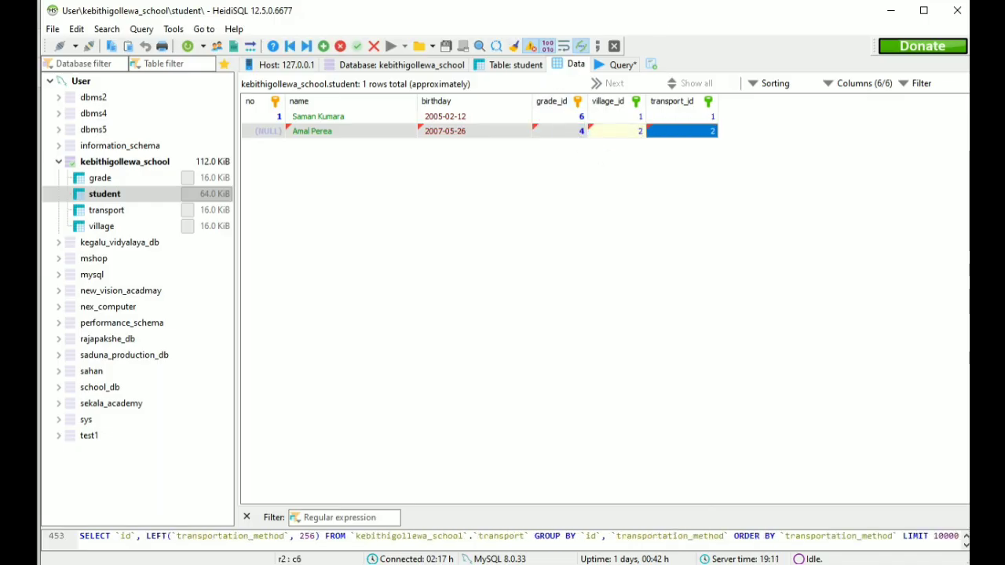
- Enter the remaining students, numbers 3 to 15, from the question sheet into the student table and save the last row
key("alt+Tab")
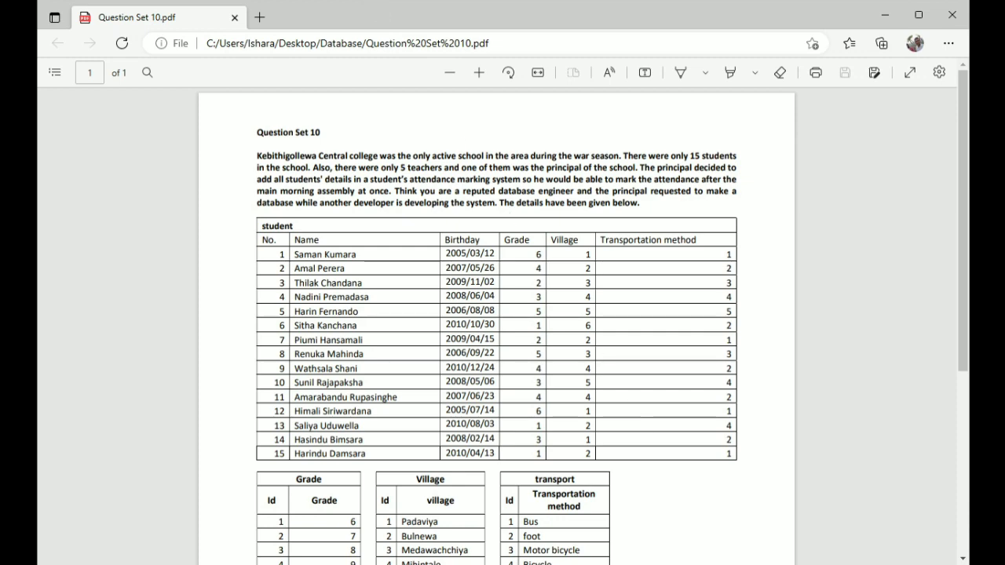
key("alt+Tab")
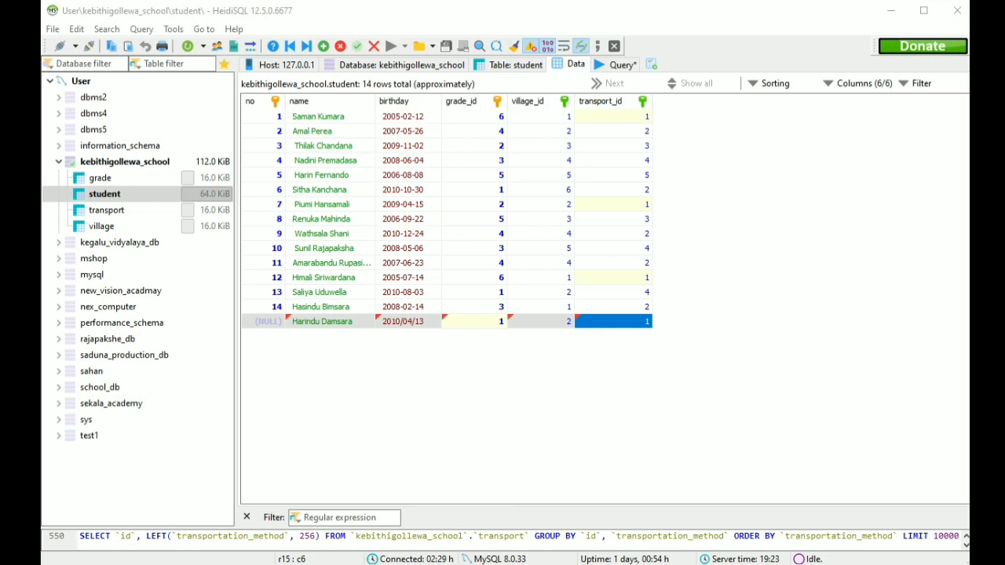
left_click(827, 274)
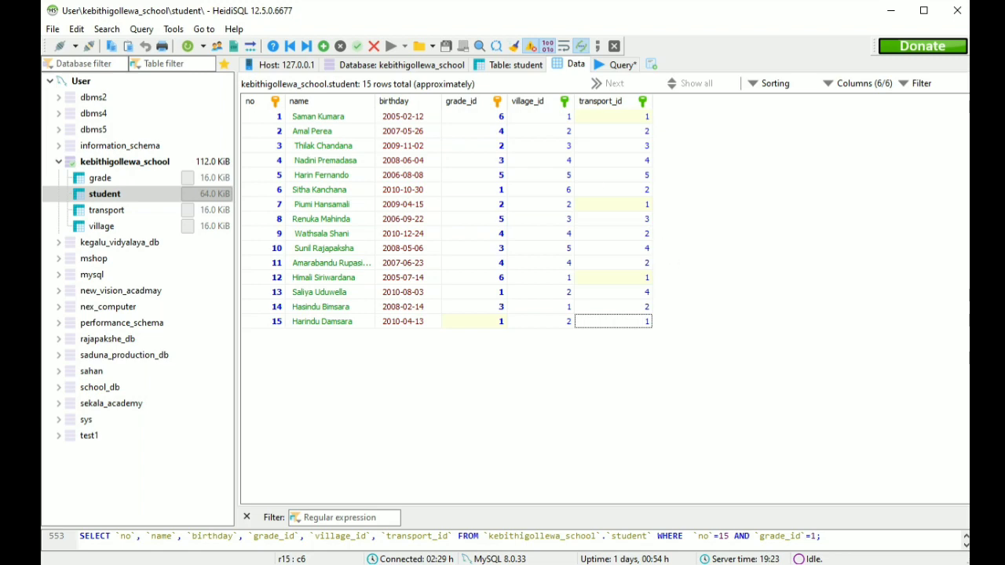
- Switch to the Question Set 10 PDF and read the three query scenarios at its end
left_click(374, 50)
scroll(650, 208, "down", 3)
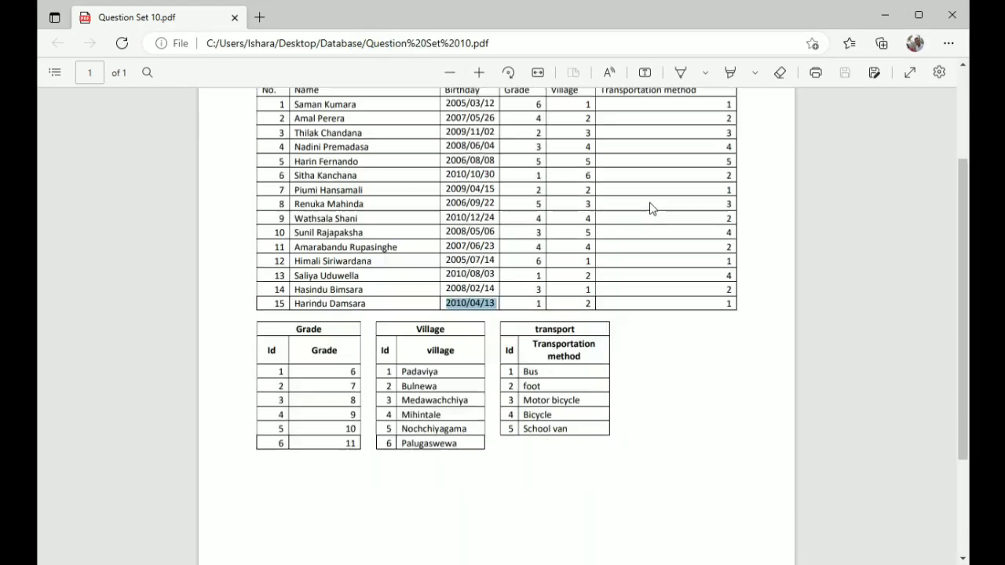
scroll(650, 208, "down", 2)
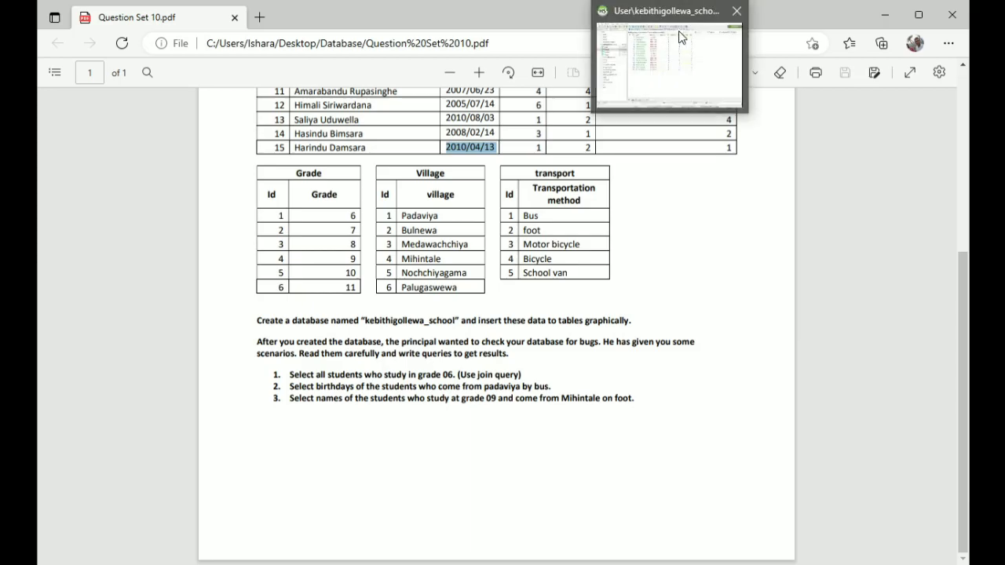
- Switch to HeidiSQL and write a query selecting everything from kebithigollewa_school.student, inner joined with grade on student.grade_id= grade.id
left_click(680, 36)
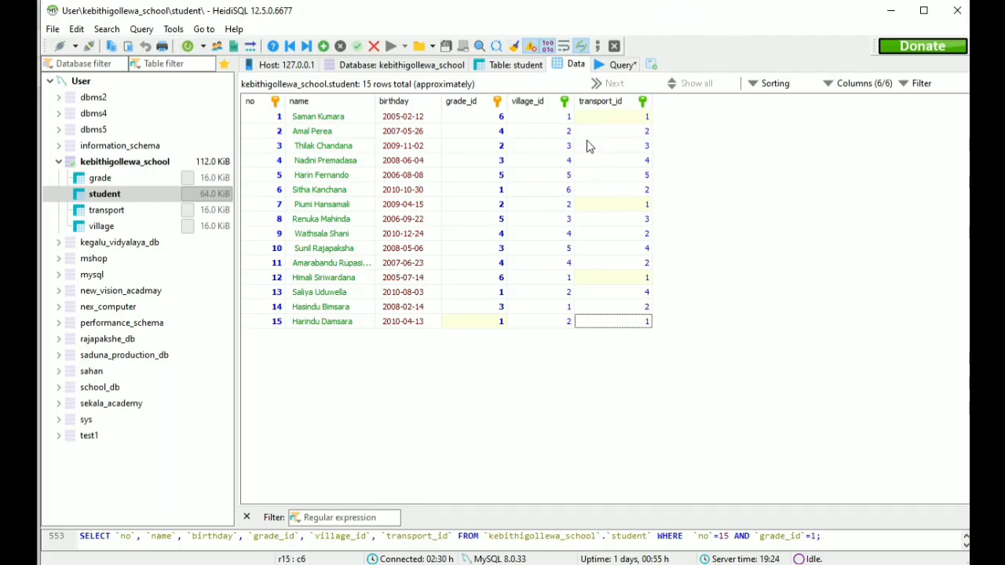
left_click(614, 65)
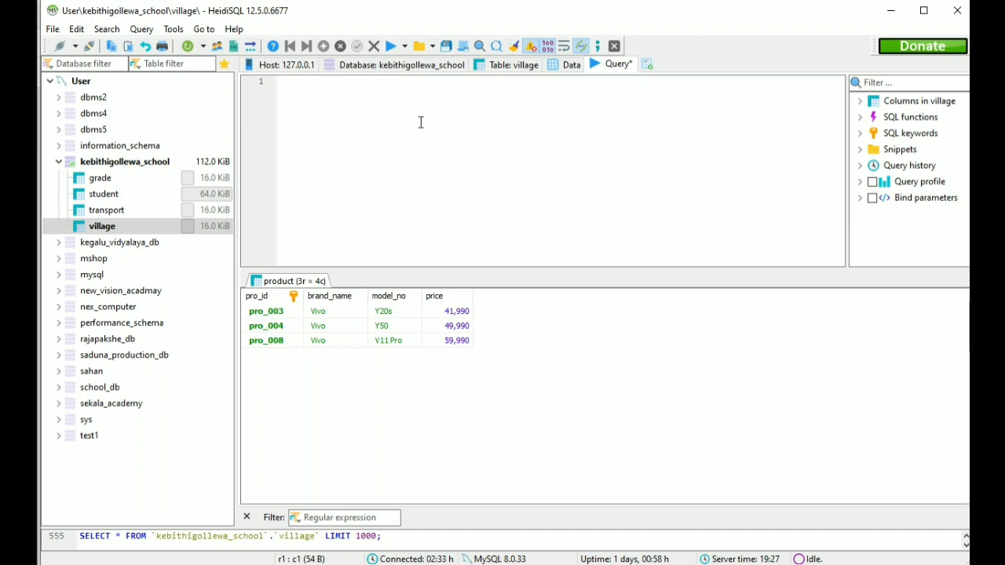
type("select * from")
key("BackSpace")
key("BackSpace")
key("BackSpace")
key("BackSpace")
key("BackSpace")
type("FROM kebithigollewa_school.")
key("Return")
type("INNER JOIN kebithigollewa_school.")
key("Return")
type("ON student.grade_id= gra")
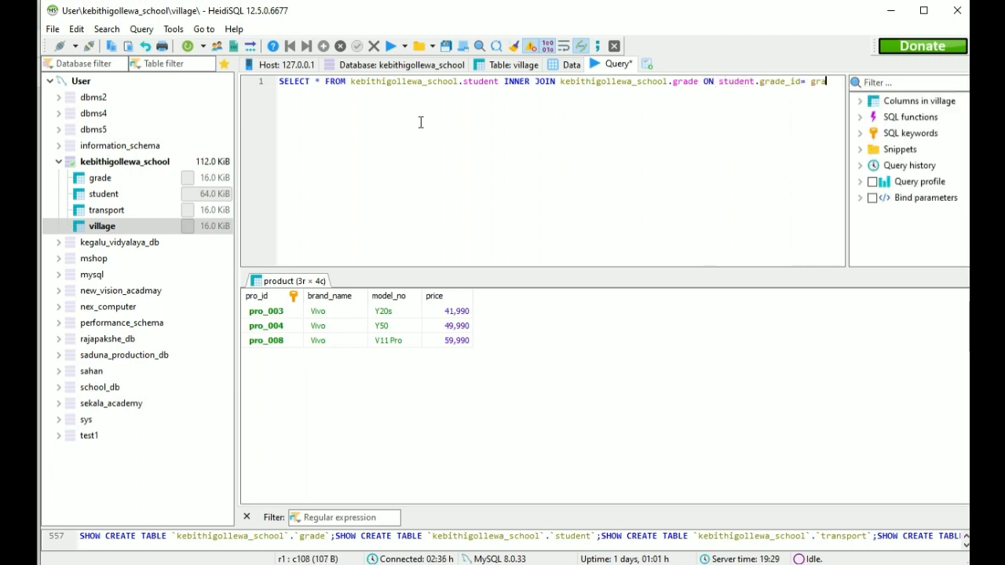
type("de.id")
- Look up grade 6's id in the grade table's data and finish the query with WHERE grade.id='1';
key("Return")
type("WHERE grade.")
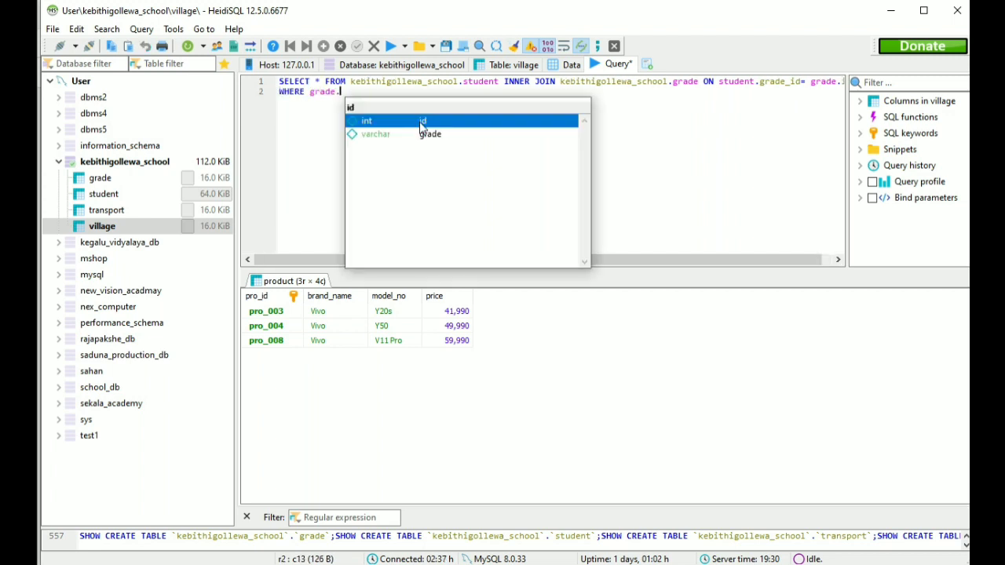
double_click(422, 120)
type("=''")
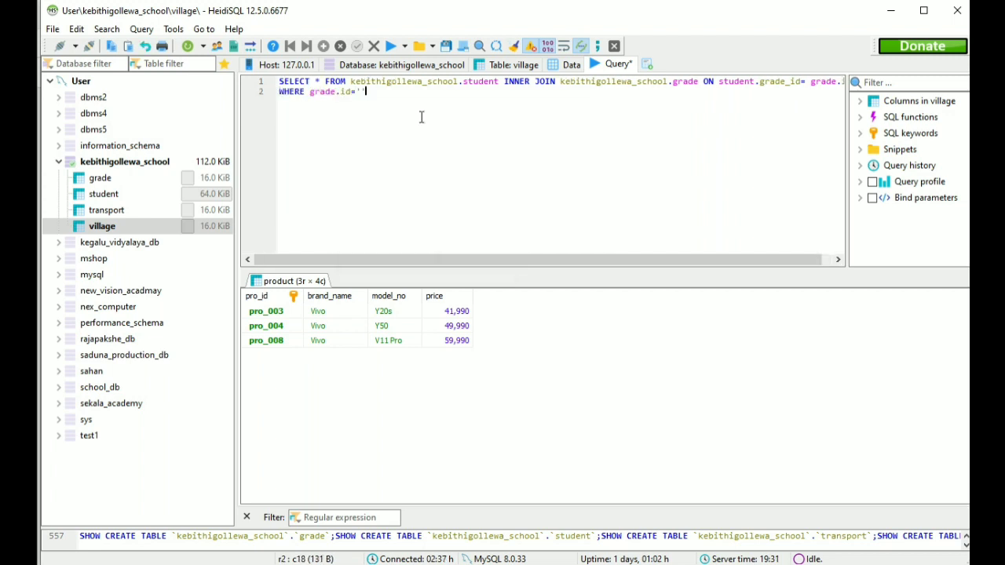
key("Left")
left_click(101, 178)
left_click(500, 69)
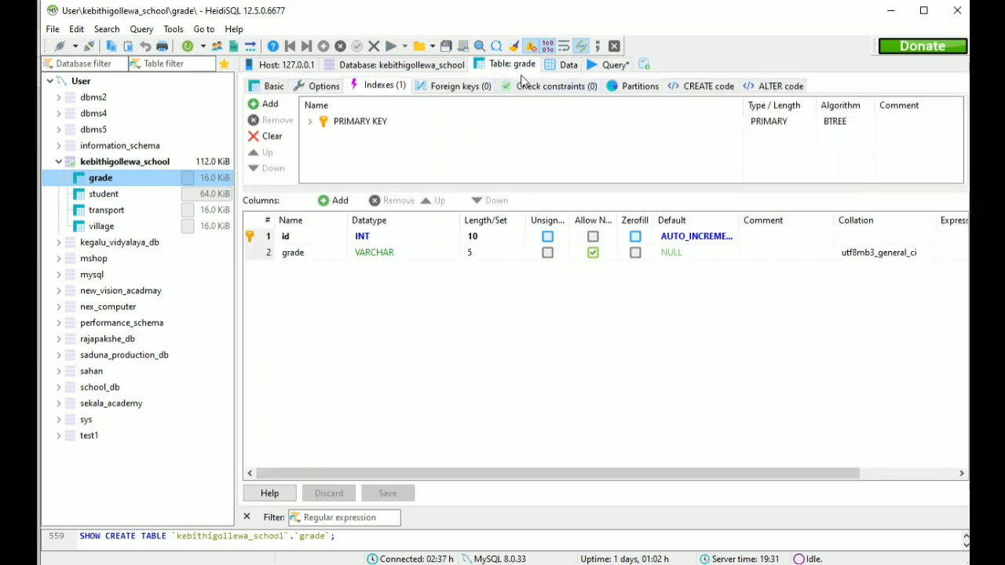
left_click(555, 70)
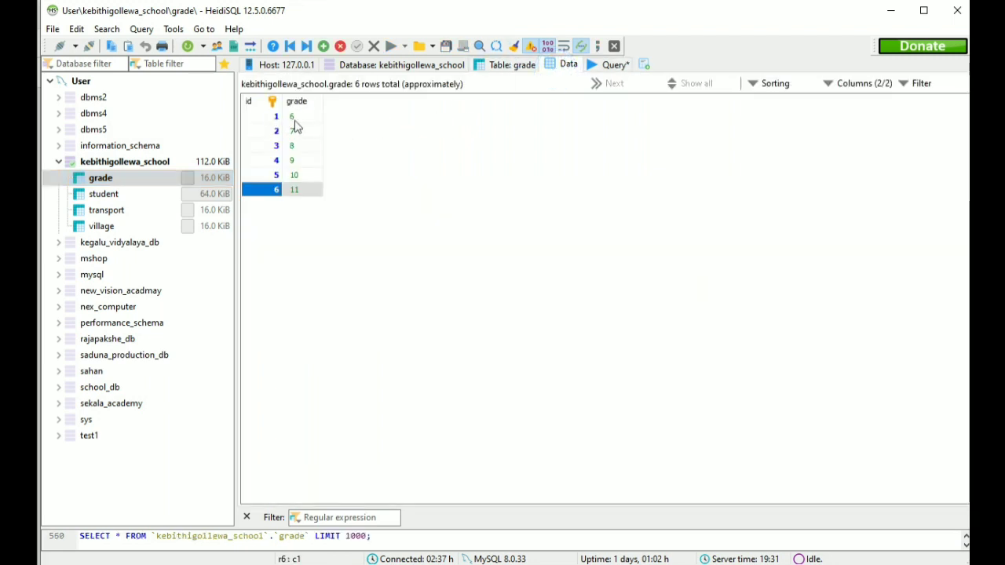
left_click(611, 64)
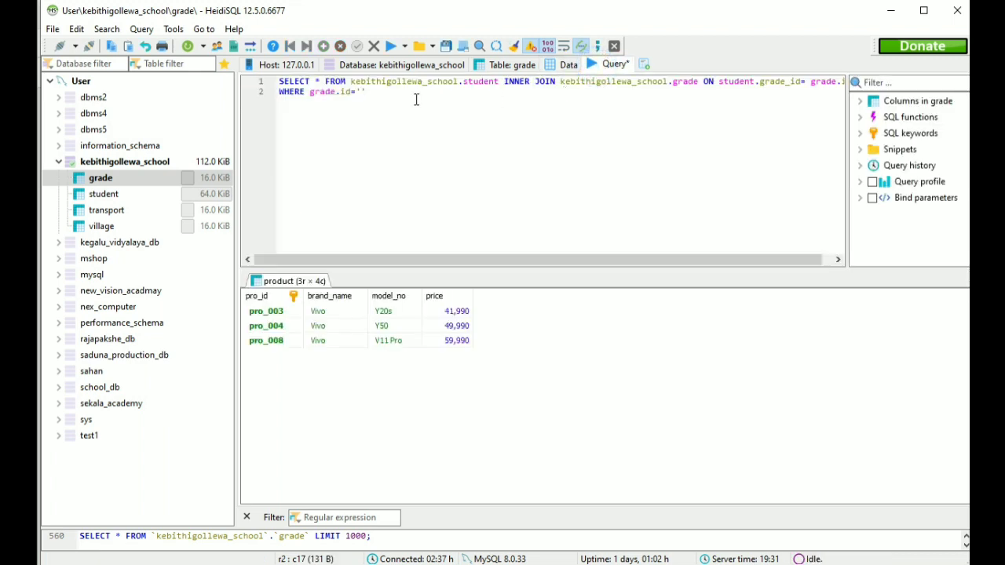
type("1")
key("Right")
type(";")
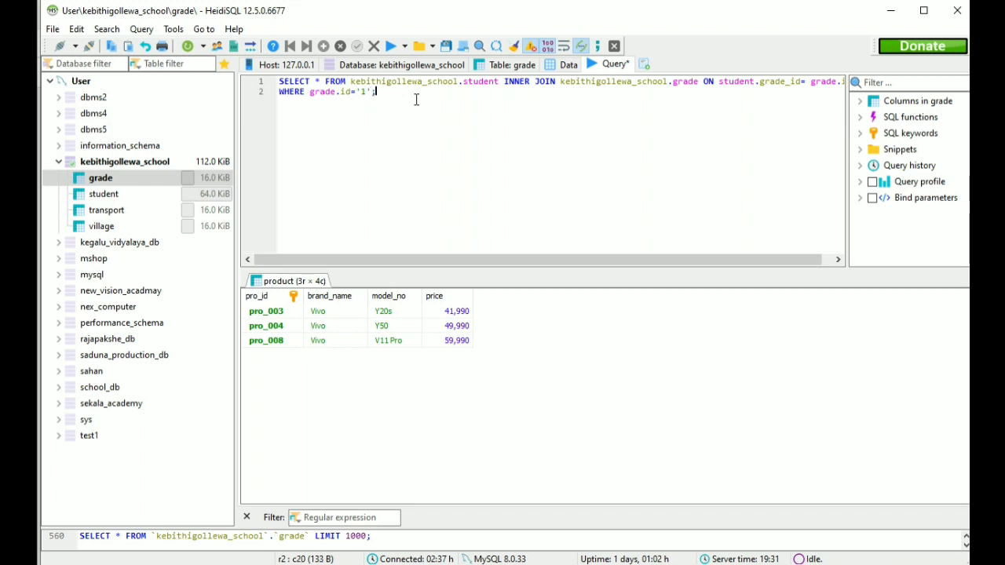
- Run the grade 6 join query and inspect the returned student rows
left_click(389, 47)
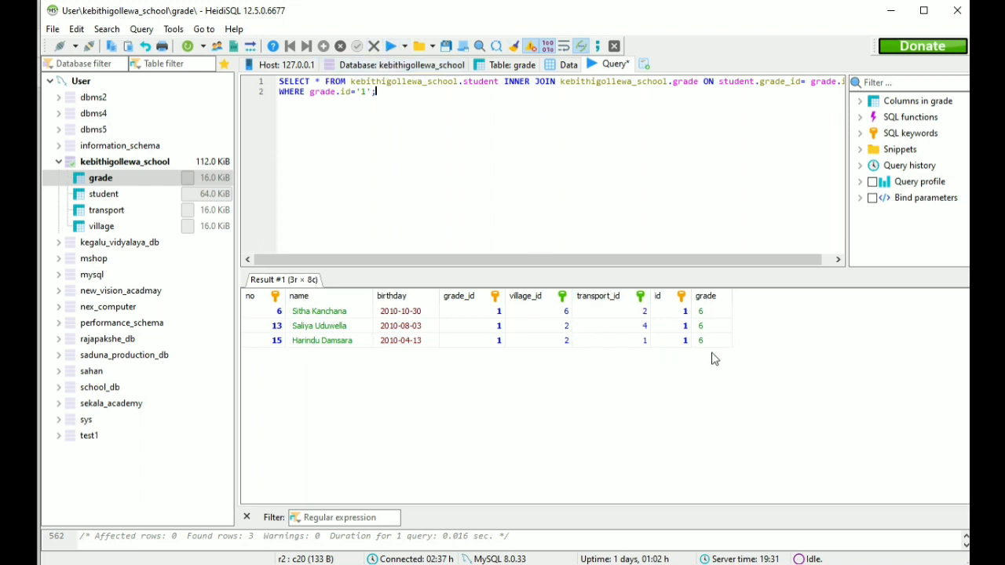
left_click_drag(726, 343, 287, 322)
left_click(382, 371)
- Reread the second scenario in the question PDF and write a new query selecting the birthday column from kebithigollewa_school.student
key("alt+Tab")
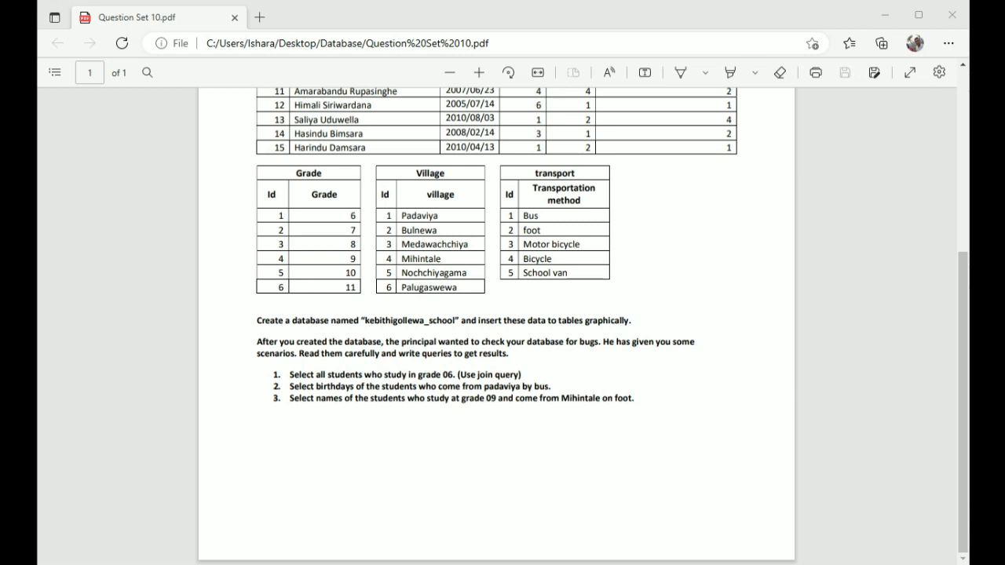
key("alt+Tab")
left_click(343, 102)
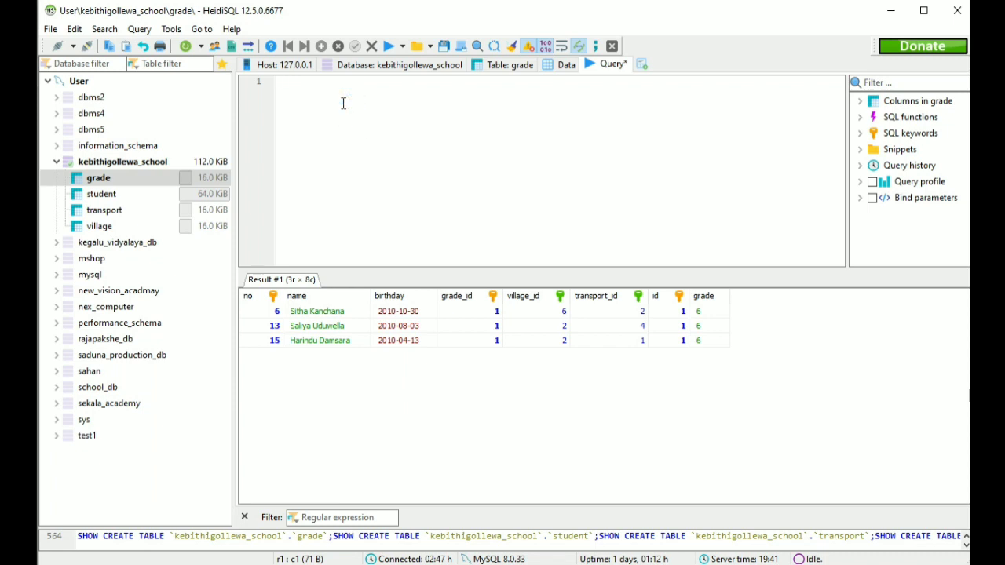
type("sELE")
type("CT `biethday` FROM")
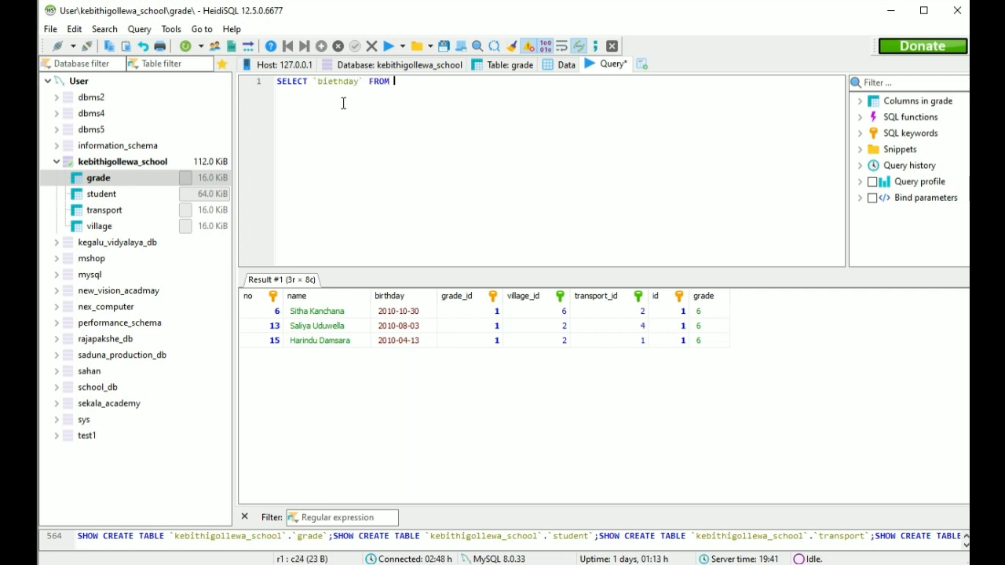
type(" kebithigollewa_school.")
key("Down")
key("Return")
- Add an inner join to kebithigollewa_school.village on student.village_id= village.id
type("INNER JOIN")
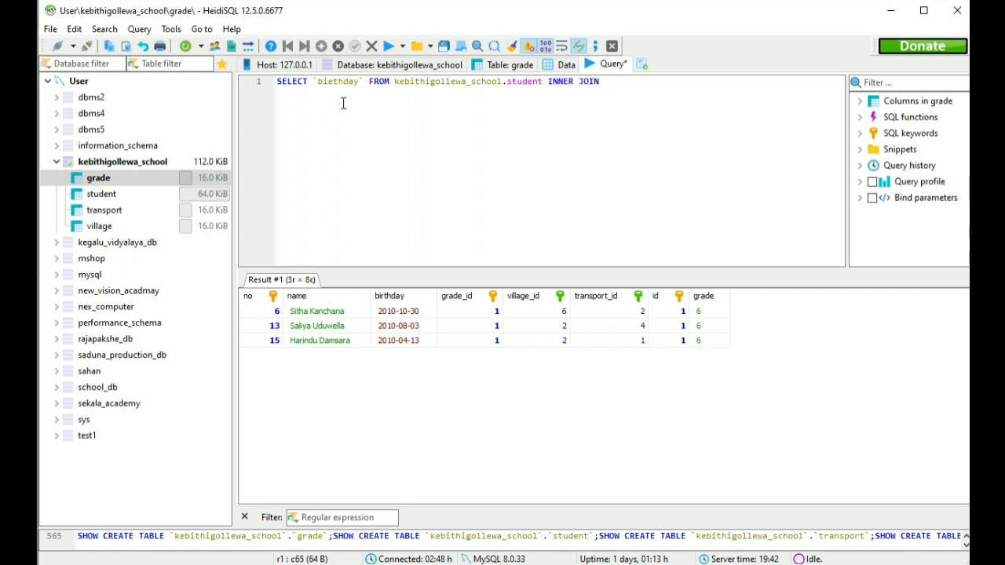
type(" kebithigollewa_school.")
key("Down")
key("Down")
key("Down")
key("Return")
type("ON student.")
key("Down")
key("Down")
key("Return")
key("Return")
key("End")
type("= village.")
key("Return")
- Add a second inner join to kebithigollewa_school.transport on student.transport_id=transport.id
type("INNER JOIN kebithigollewa_school.")
key("Down")
key("Down")
key("Return")
type("ON student.")
key("Down")
key("Down")
key("Down")
key("Down")
key("Down")
key("Return")
type("=transport.id")
- Add the condition WHERE `village`= 'Padaviya' to the birthday query
key("Return")
type("where `village`")
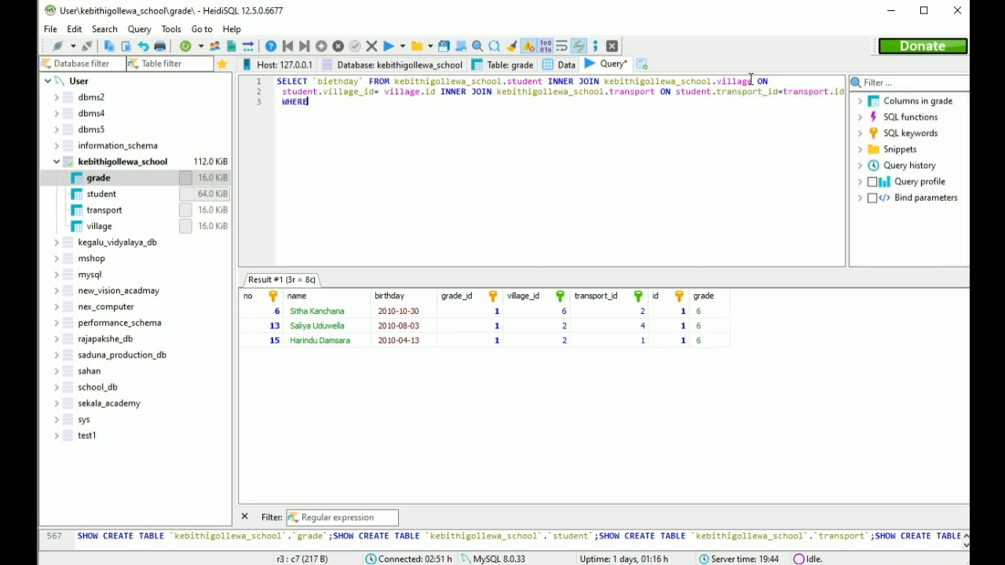
type("= ''")
key("Left")
type("Padaviya")
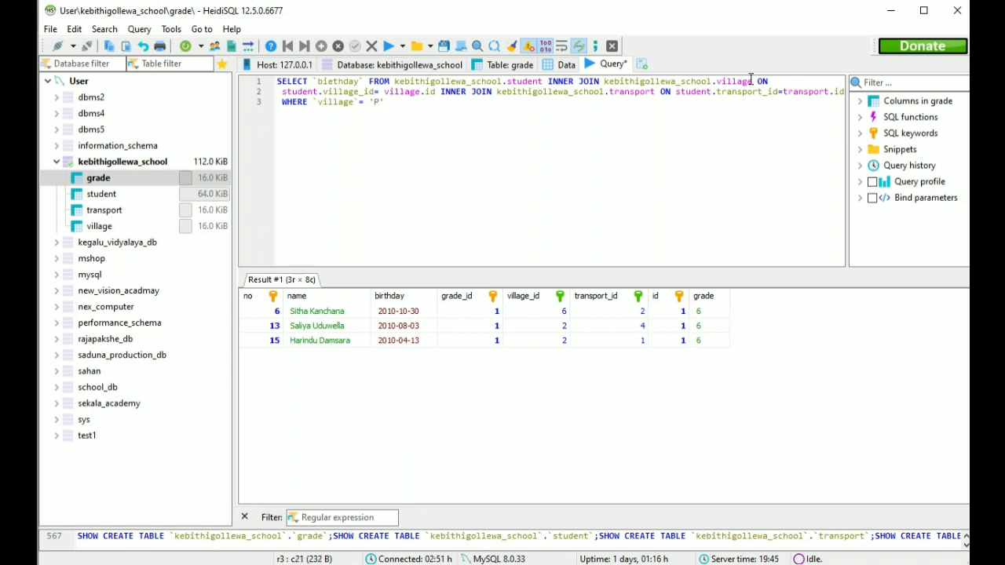
key("Right")
- Copy the transport method column's name from the transport table and add the condition AND `transportation_method`='Bus'; to the query
type("AND '")
type("trans")
type("ort")
left_click(119, 211)
left_click(568, 67)
double_click(334, 103)
left_click(514, 64)
double_click(307, 252)
left_click(339, 252)
key("ctrl+c")
key("Escape")
left_click(625, 65)
key("ctrl+BackSpace")
key("ctrl+v")
type("='Bus'")
type("';")
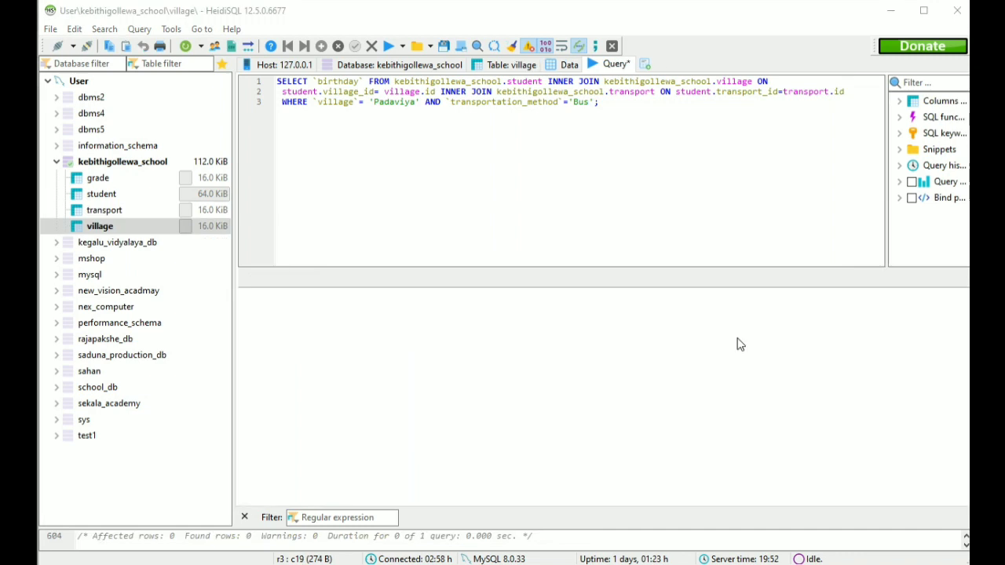
- Correct the village column in the WHERE clause to `village_name` and run the birthday query
left_click(359, 105)
type("_N")
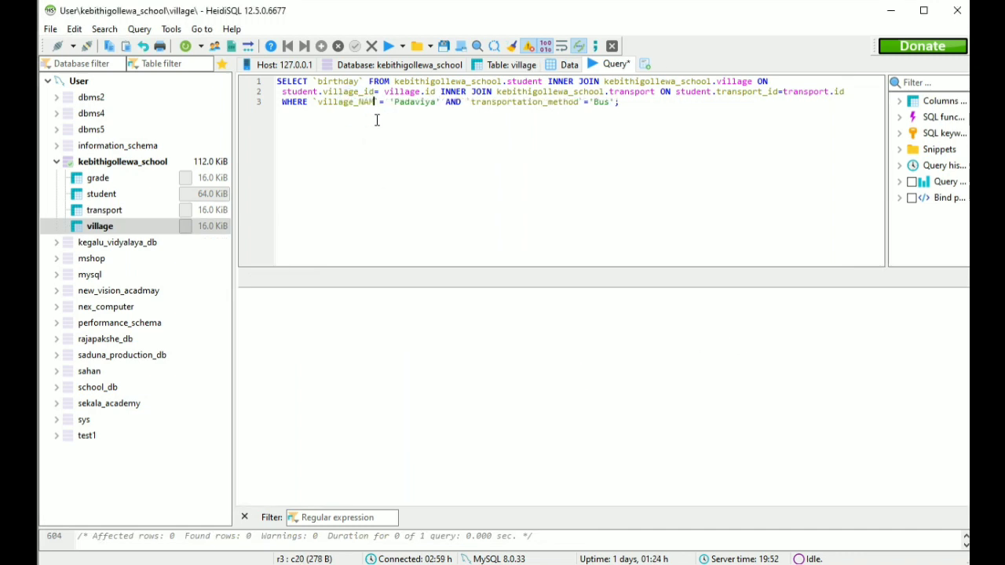
key("BackSpace")
type("name")
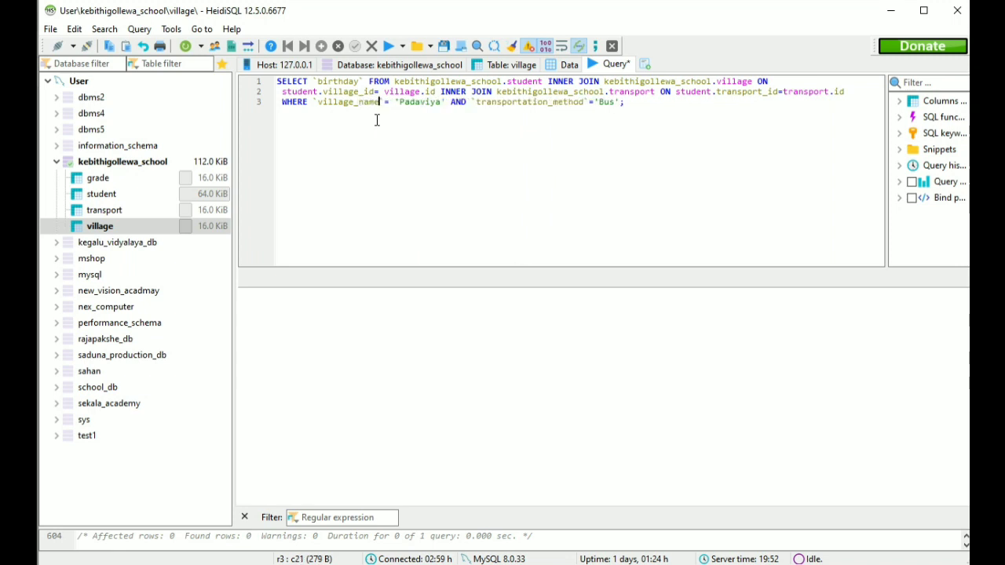
left_click(619, 126)
left_click(389, 47)
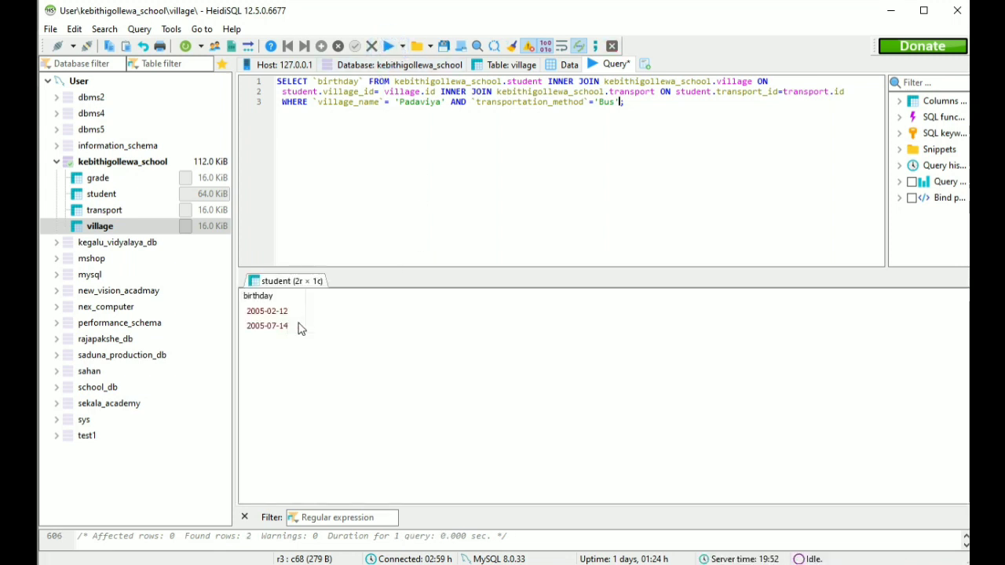
- Inspect the birthdays returned for the students who come from Padaviya by bus
left_click(292, 329)
left_click(267, 311)
left_click(271, 326)
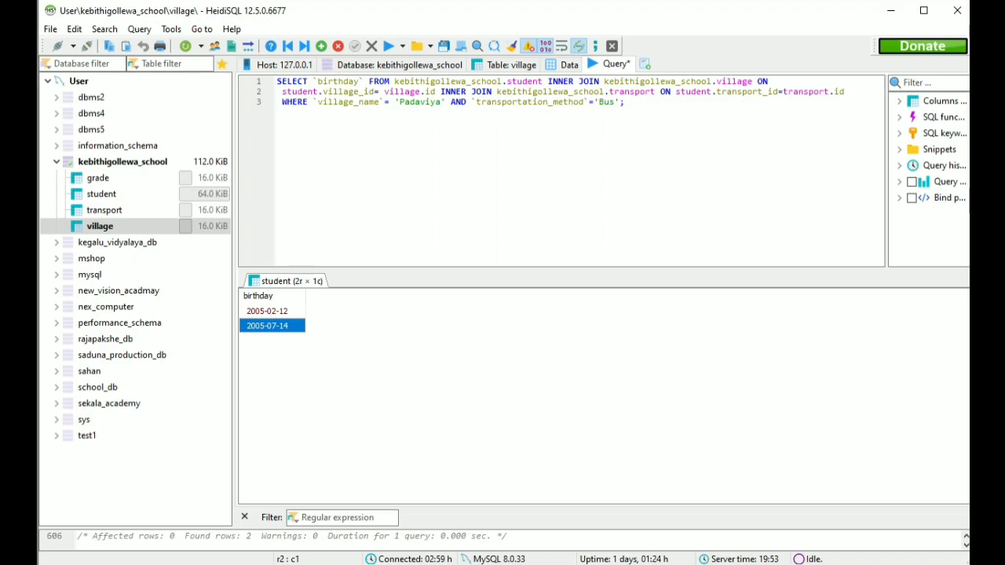
left_click(375, 62)
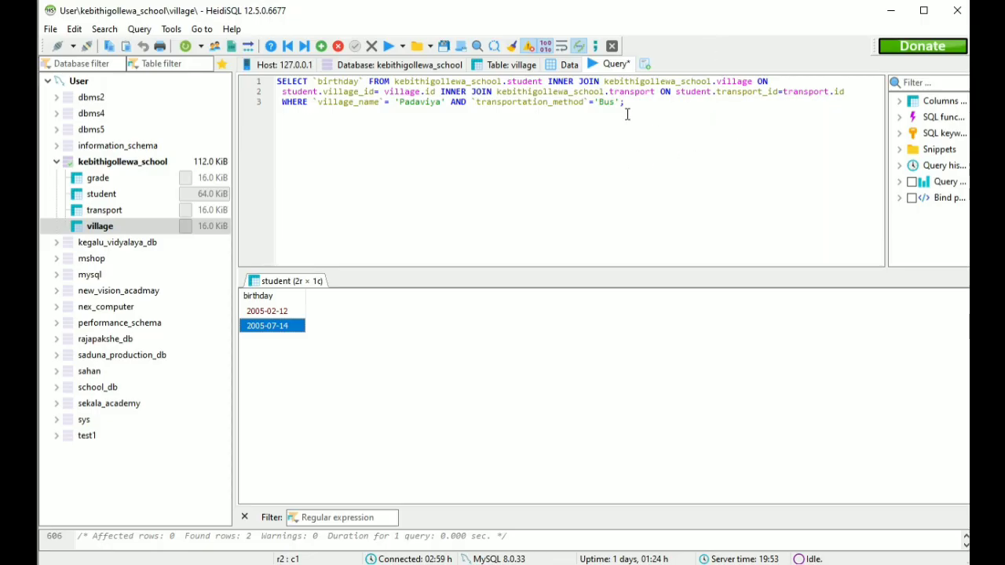
- Clear the birthday query and start a new one selecting the `name` column
left_click_drag(626, 102, 234, 76)
key("Delete")
type("SELECT")
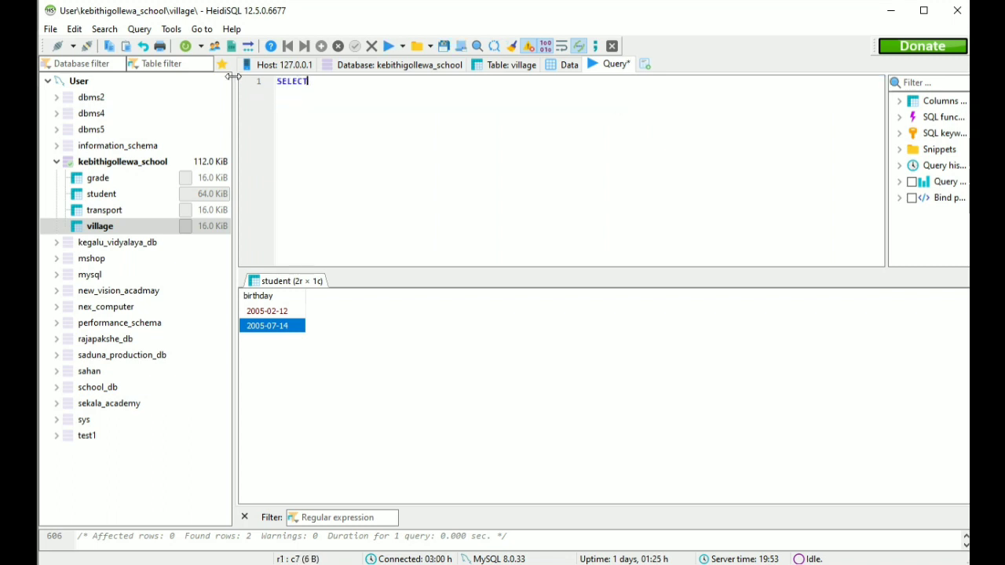
type(" `name` FROM KEBE")
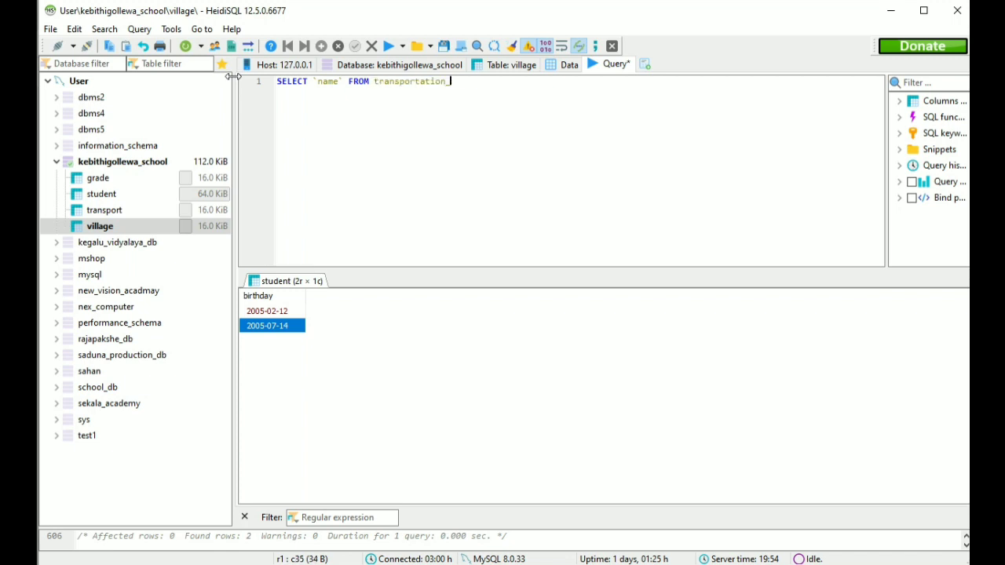
- Set kebithigollewa_school.student as the new query's source table, correcting the misspelled database name
key("BackSpace")
key("BackSpace")
key("BackSpace")
key("BackSpace")
type("kebethigollewa_school")
key("BackSpace")
key("BackSpace")
key("BackSpace")
key("Left")
key("Left")
key("Left")
key("Left")
key("Left")
key("Left")
key("Left")
key("Left")
key("Left")
key("Left")
key("Left")
key("Left")
key("Left")
key("Left")
key("Left")
key("BackSpace")
type("i")
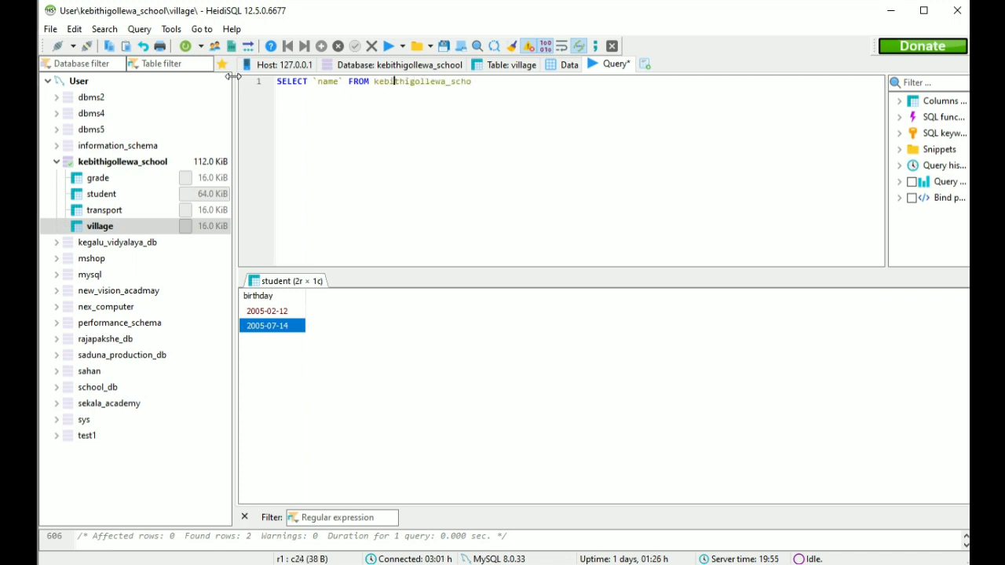
key("End")
type("ol.")
key("Down")
key("Return")
- Add an inner join to kebithigollewa_school.grade on student.grade_id=grade.id
type("INNER J")
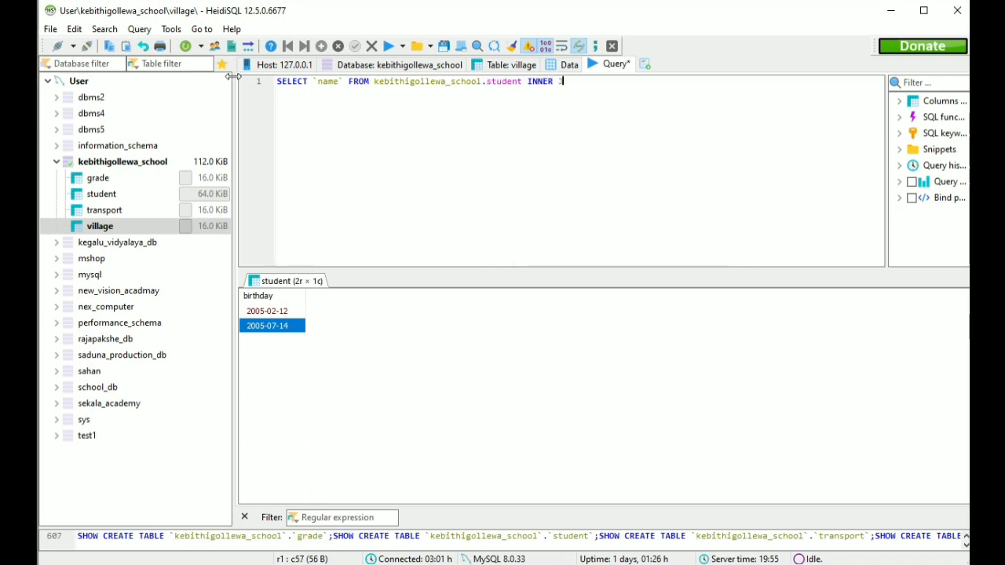
type("OIN kebithig")
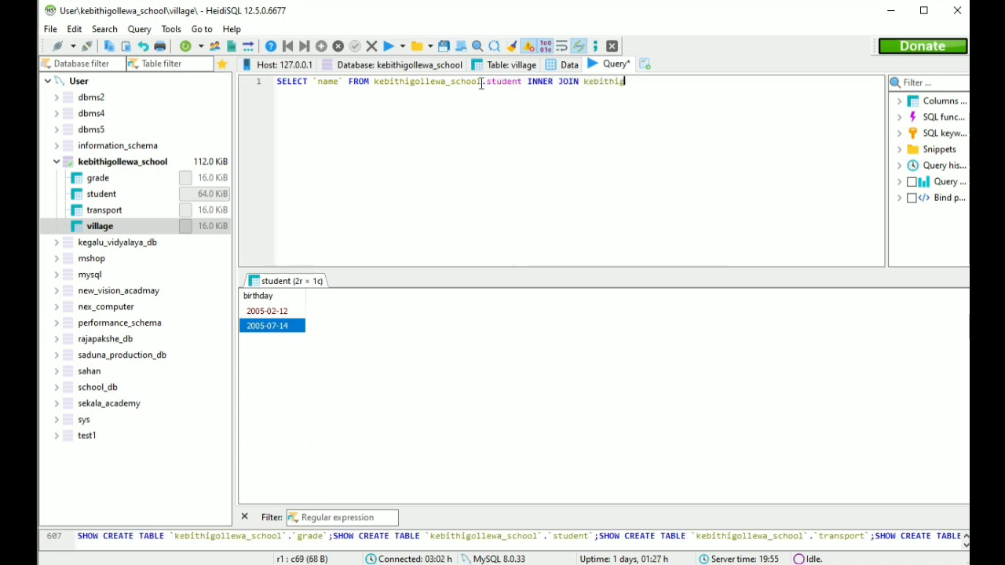
type("ollewa_school.")
key("Return")
type("ON ")
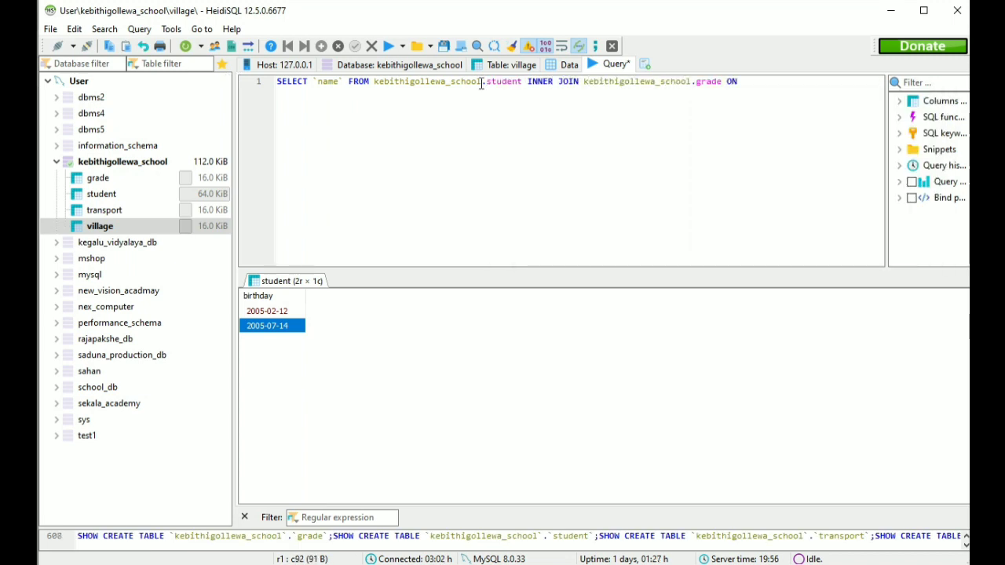
type("student.")
key("Down")
key("Down")
key("Down")
key("Return")
type("=")
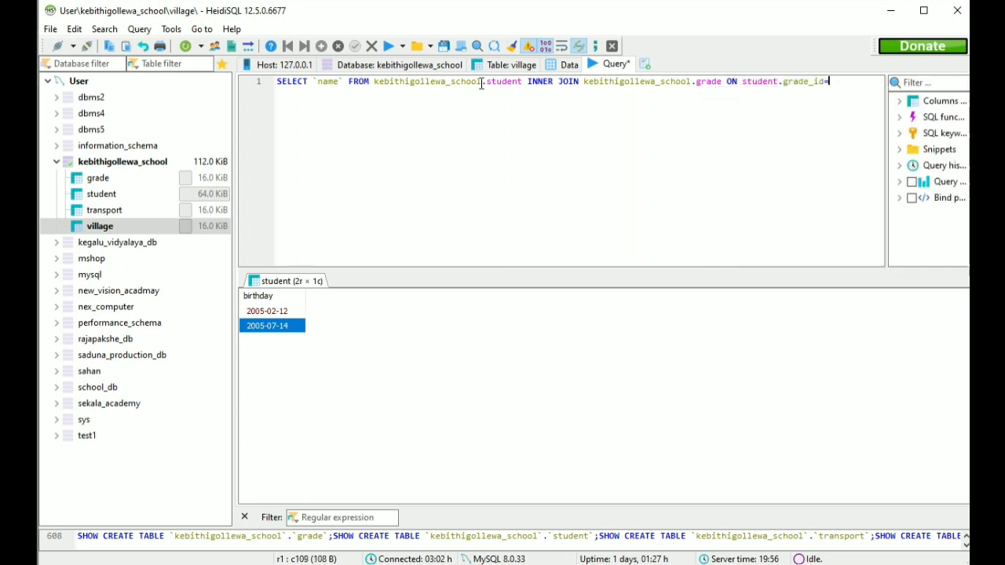
type("grade.id")
- Add an inner join to kebithigollewa_school.village on student.village_id=village.id, starting on a new line
key("Return")
type("INNER JOIN")
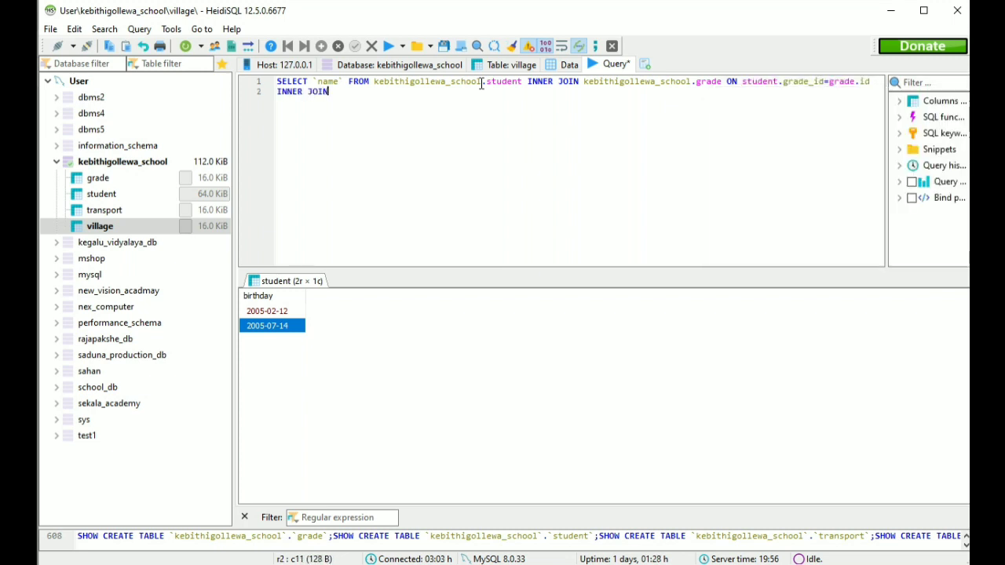
type(" kebithigollewa_school.")
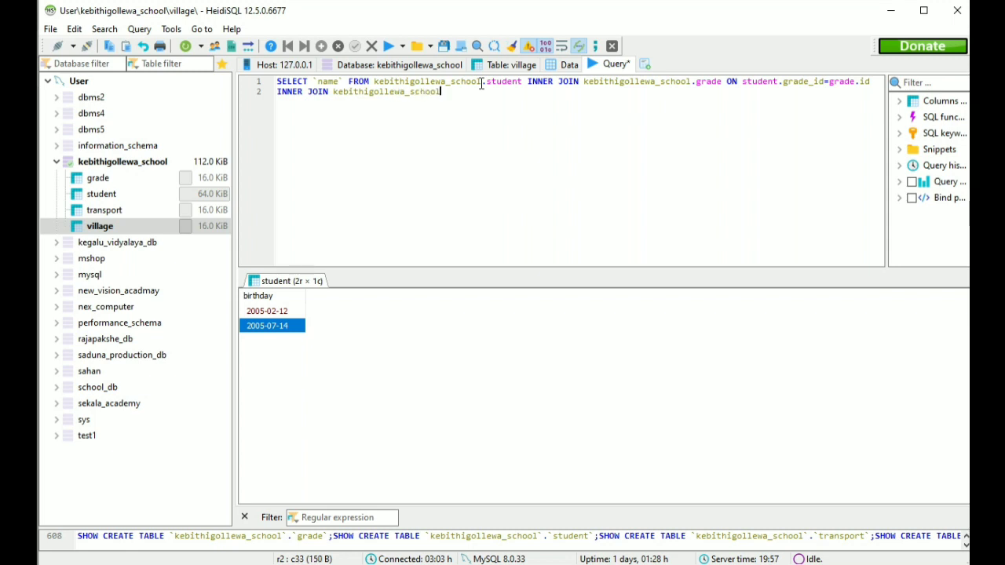
key("Down")
key("Down")
key("Down")
key("Return")
type("ON student.")
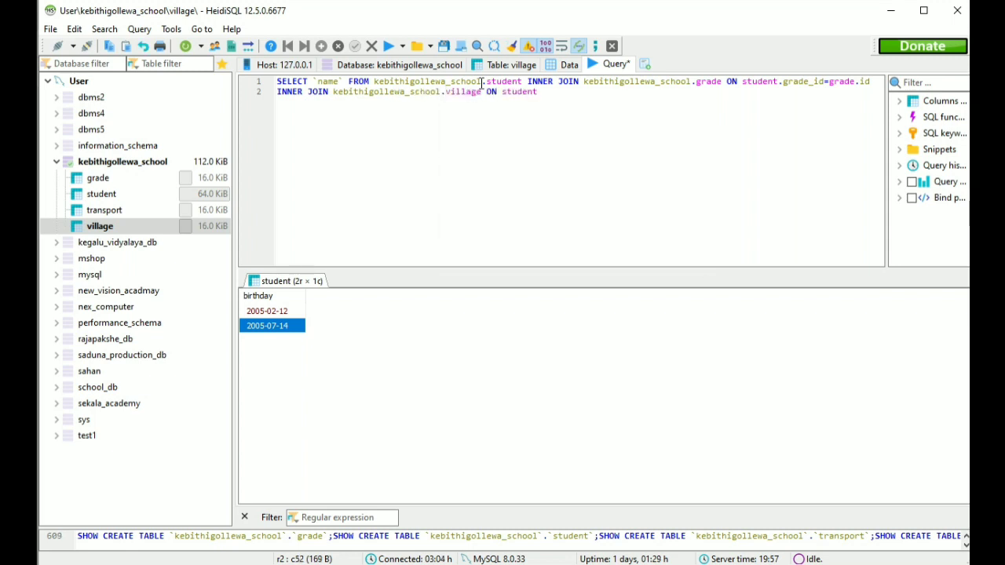
key("Down")
key("Down")
key("Down")
key("Down")
key("Return")
type("=village.")
key("Return")
- Add an inner join to kebithigollewa_school.transport on student.transport_id=transport.id
type("Inn")
key("Return")
type("JOIN kebithigollewa_school.")
key("Down")
key("Down")
key("Return")
type("ON")
key("Return")
type("student.")
key("Down")
key("Down")
key("Down")
key("Down")
key("Down")
key("Return")
type("=transport.id")
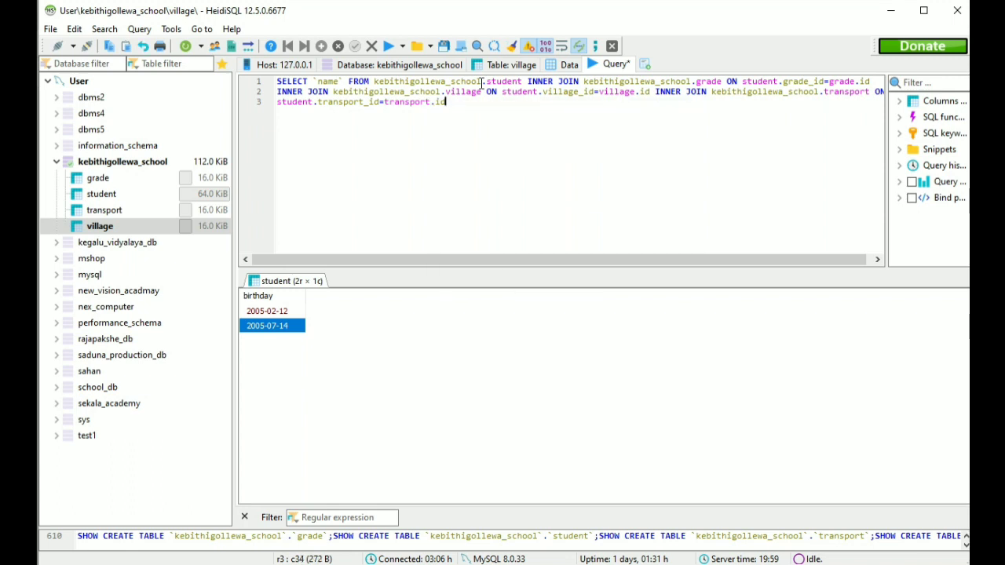
- Complete the query with a WHERE clause requiring `grade`='9', `village_name`='Mihintale' and `transportation_method`='foot'
type(" WHERE ``grede")
key("Right")
type("=''9 AND `village_name")
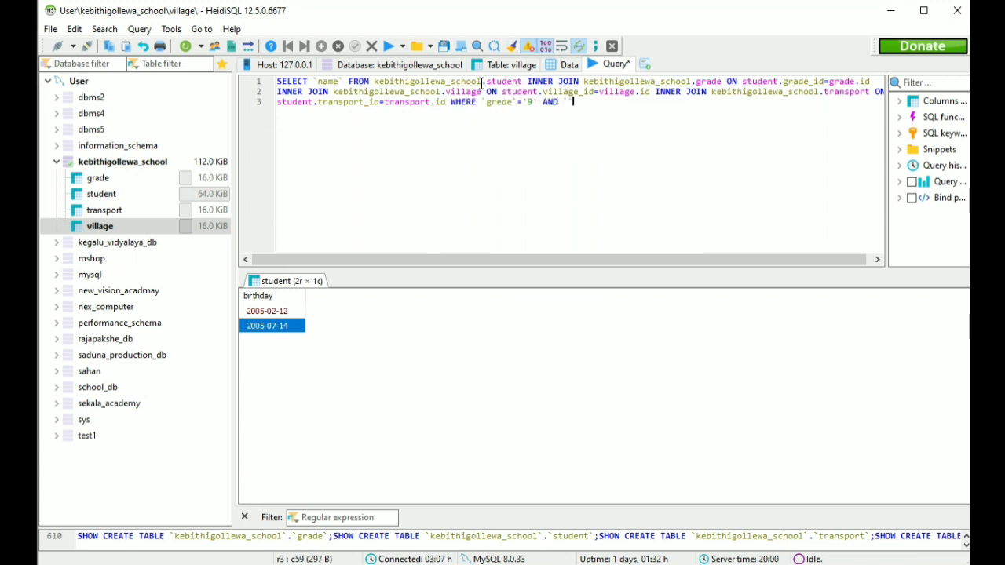
type("='Mihinthale' An")
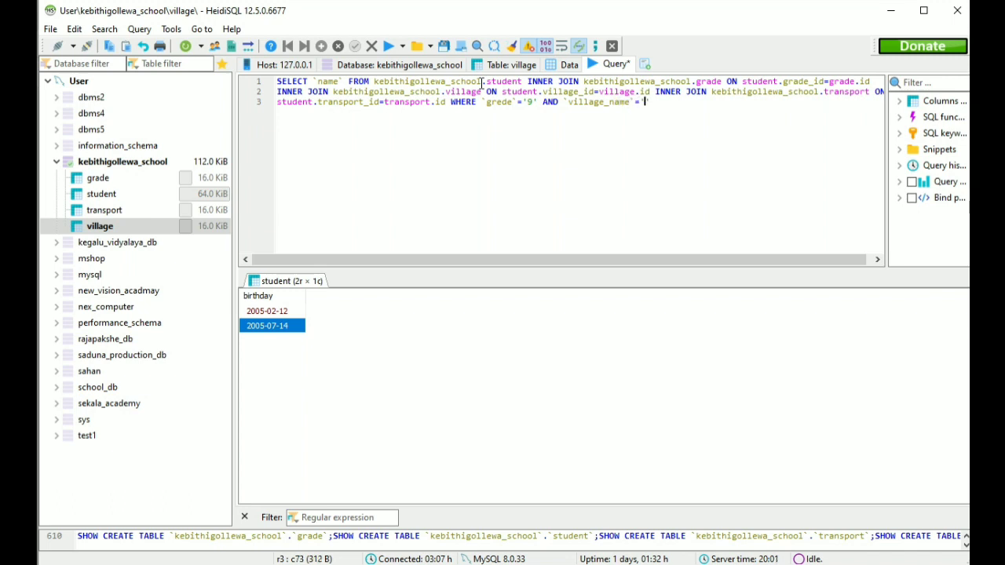
key("BackSpace")
type("ND `transportation_method`=''")
key("Left")
type("foot")
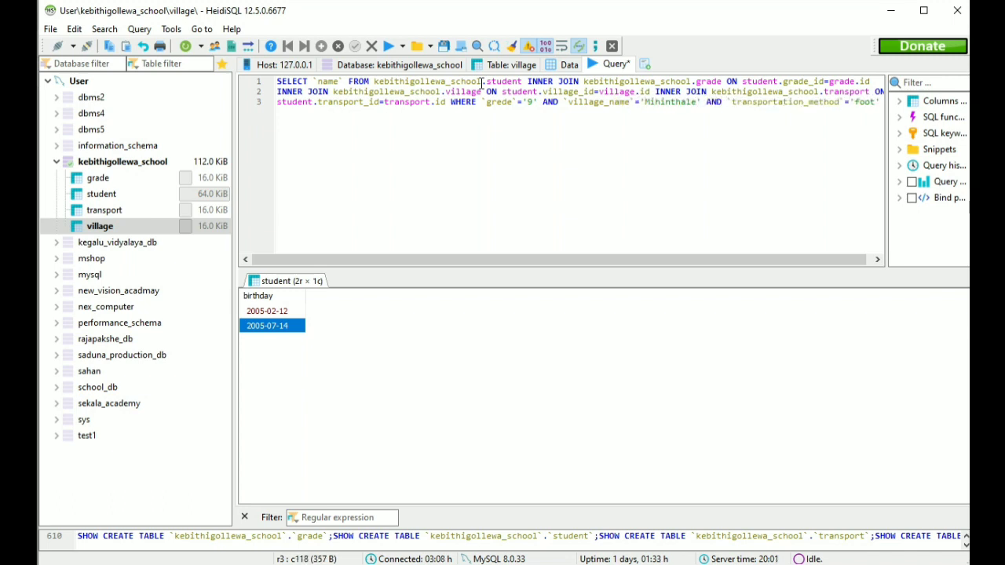
key("End")
type(";")
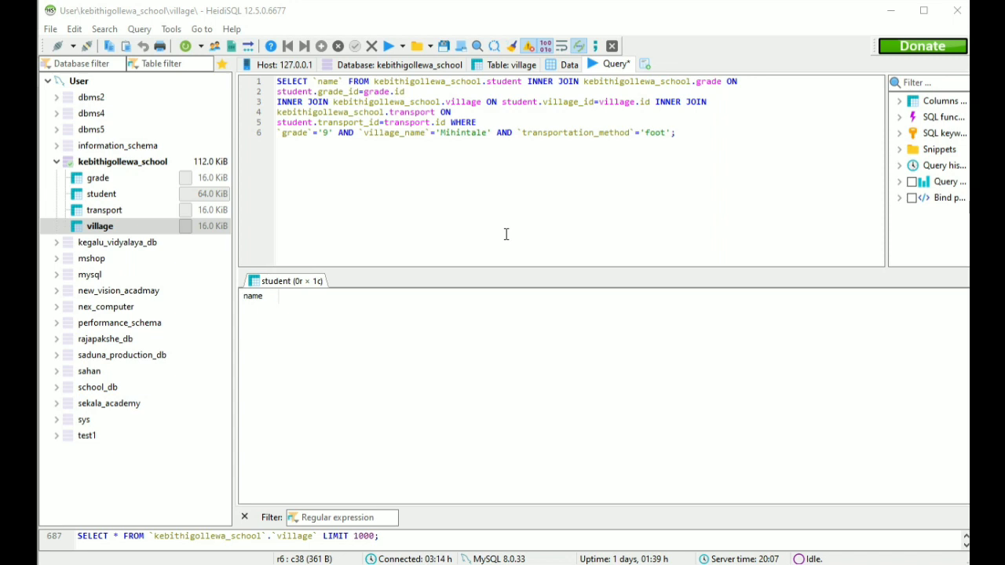
- Run the query for grade 9 students coming from Mihintale on foot, and widen the name column in its results
left_click(391, 49)
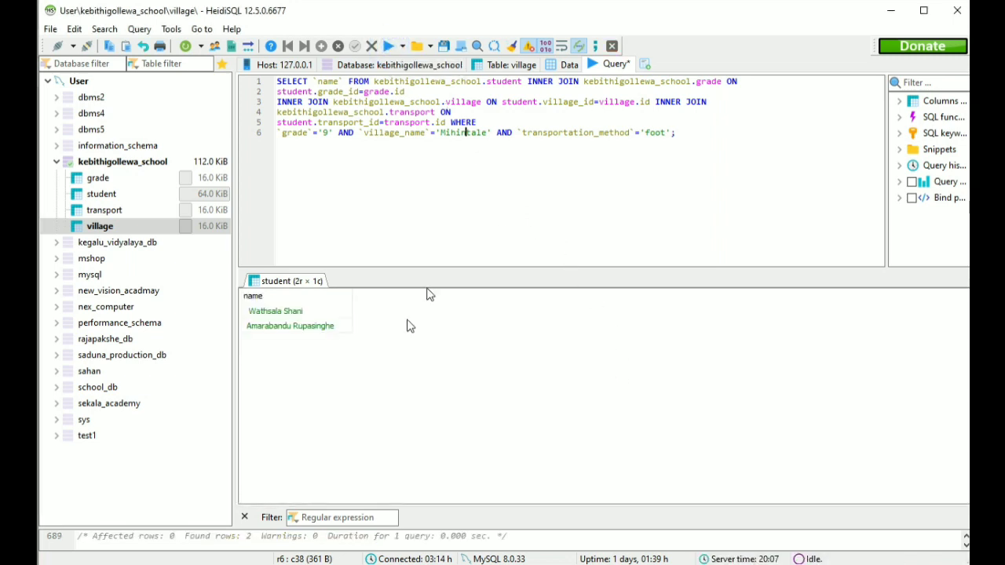
left_click_drag(351, 299, 369, 300)
left_click(360, 1)
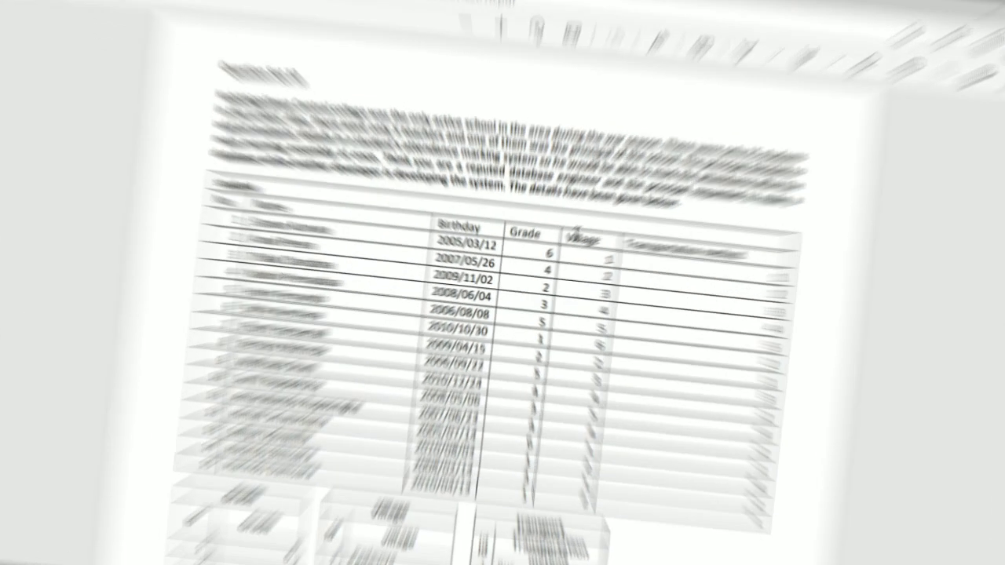